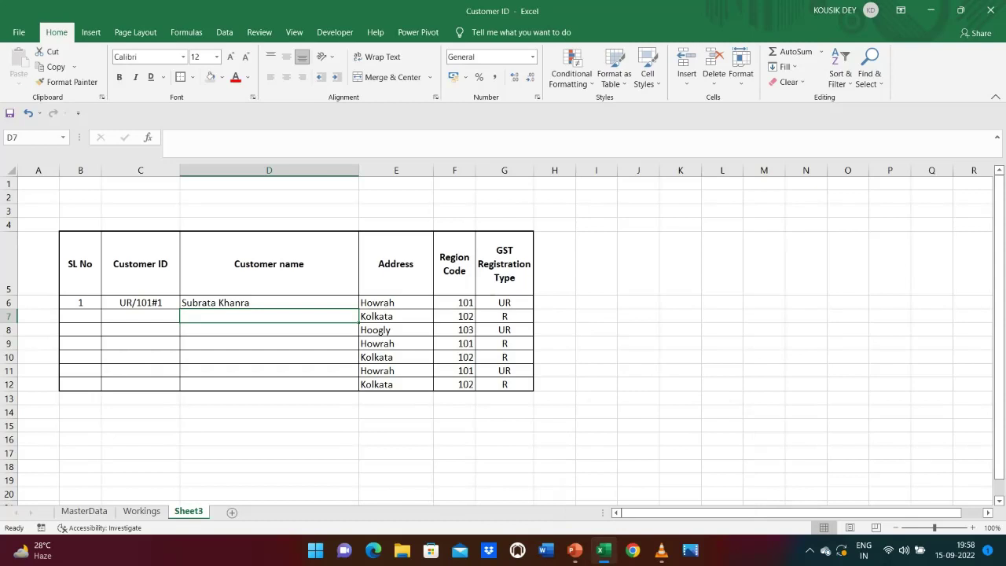
- Enter a customer's first name in the Customer name column, cell D7 of Sheet3
{"action": "type", "text": "kousik"}
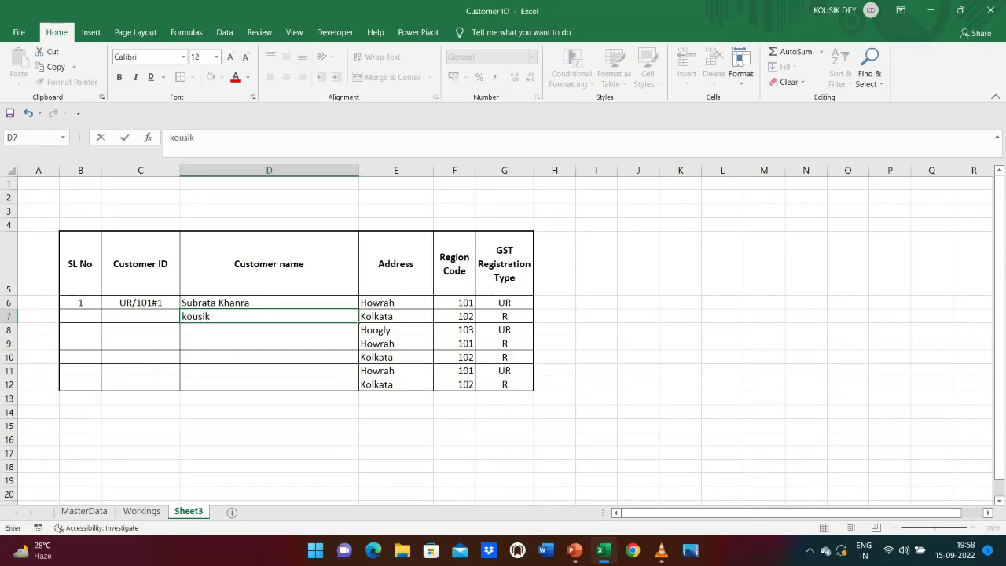
{"action": "key", "text": "Return"}
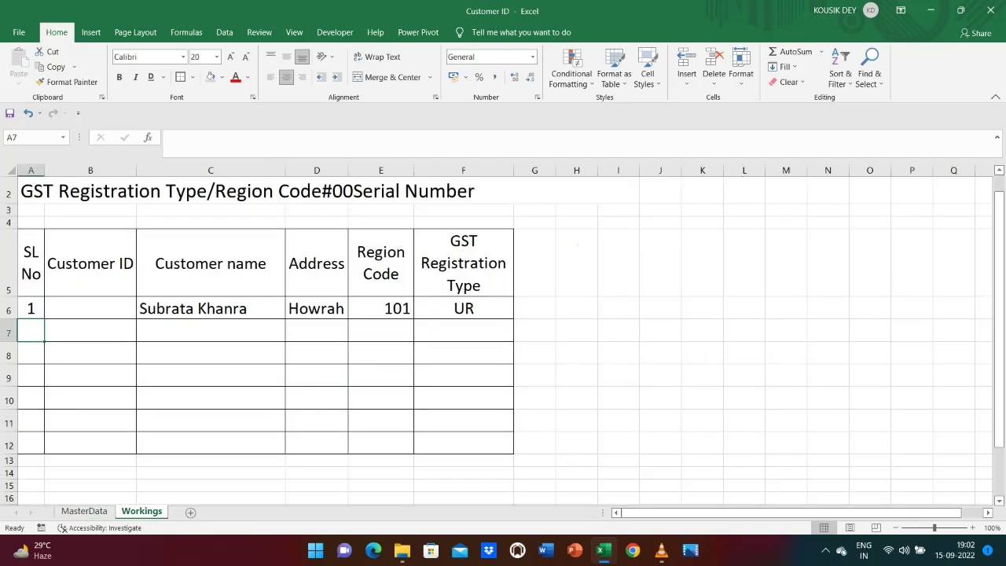
- Remove the 00 before Serial Number in the A2 heading so it reads GST Registration Type/Region Code#Serial Number
{"action": "left_click", "coordinate": [328, 190]}
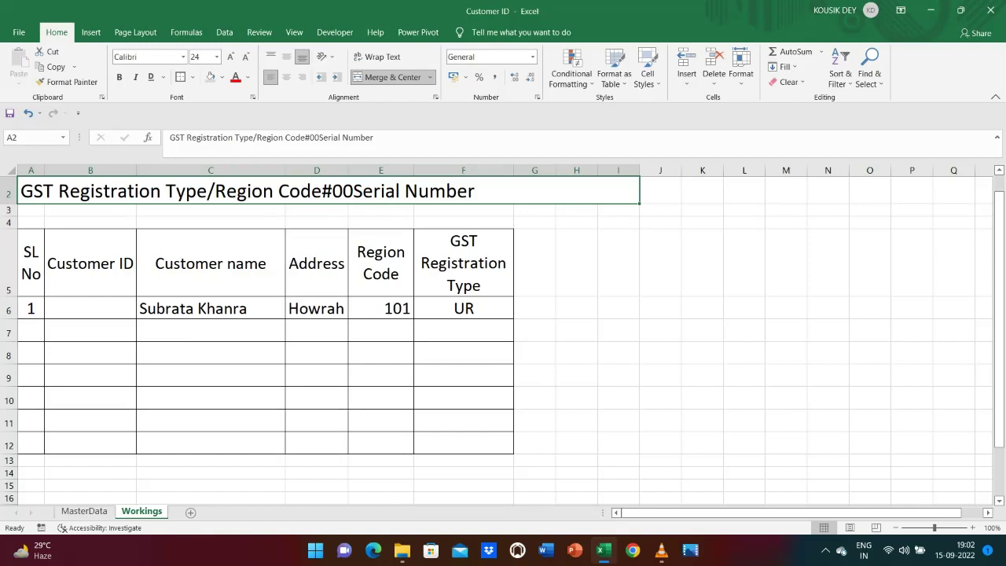
{"action": "left_click", "coordinate": [319, 138]}
{"action": "key", "text": "BackSpace"}
{"action": "key", "text": "BackSpace"}
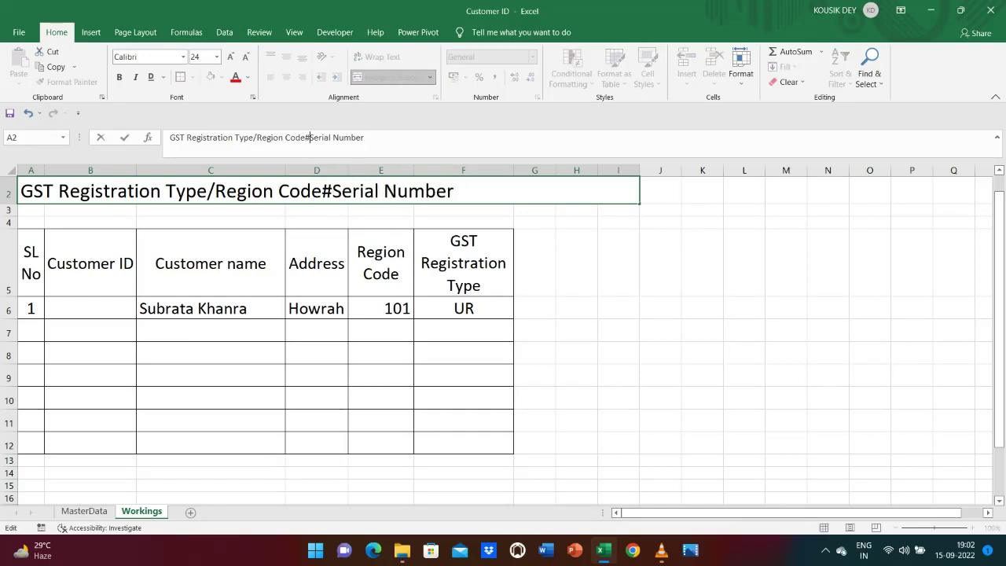
{"action": "key", "text": "Return"}
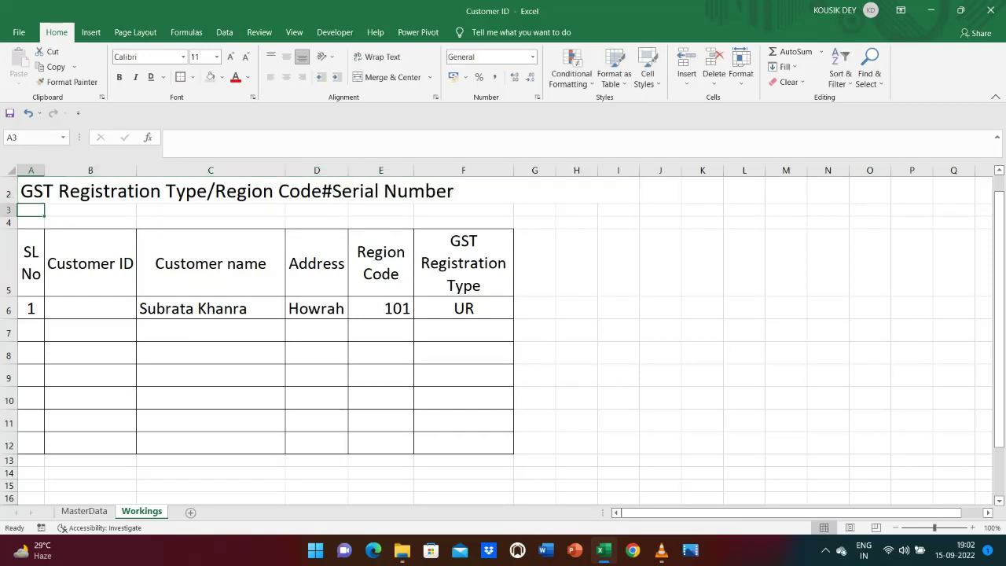
- Enter the serial number formula =IF(ISBLANK(C7),"",A6+1) in cell A7 of the SL No column
{"action": "left_click", "coordinate": [90, 308]}
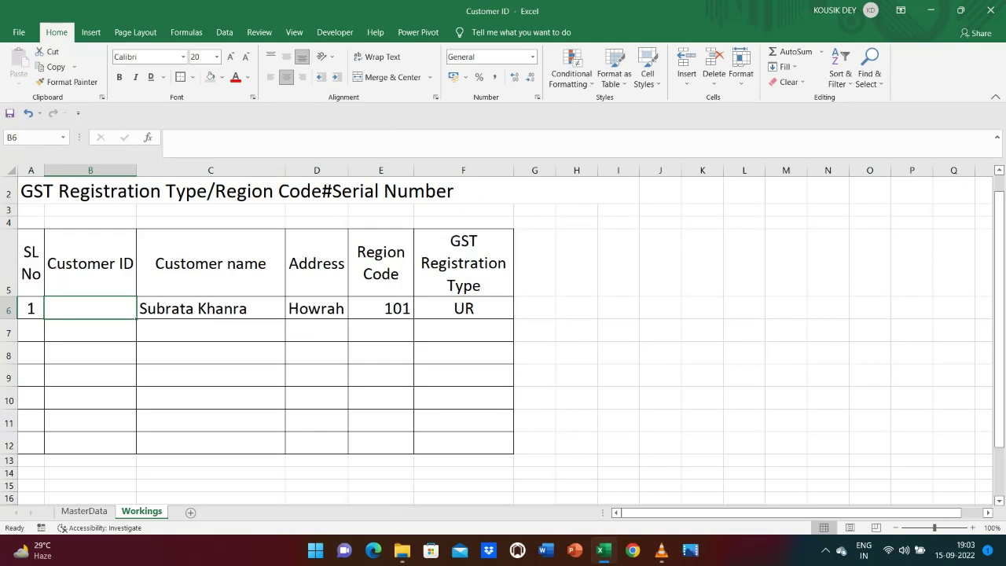
{"action": "left_click", "coordinate": [31, 308]}
{"action": "left_click", "coordinate": [31, 330]}
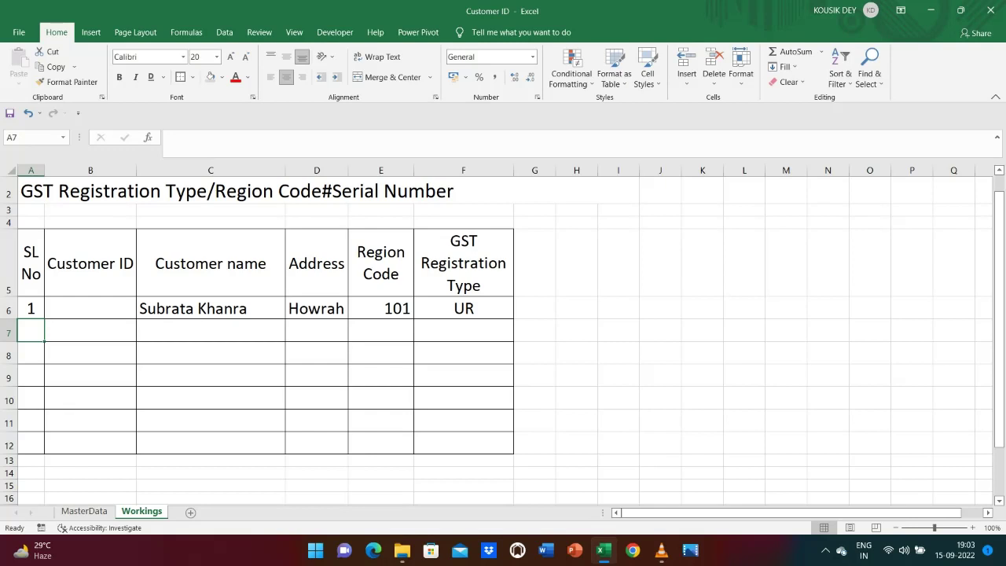
{"action": "type", "text": "="}
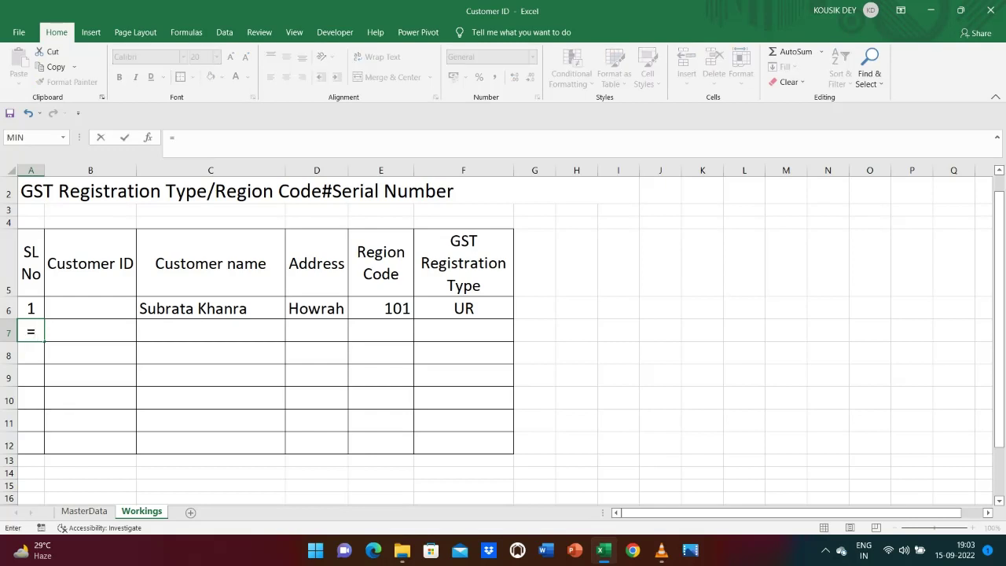
{"action": "type", "text": "i"}
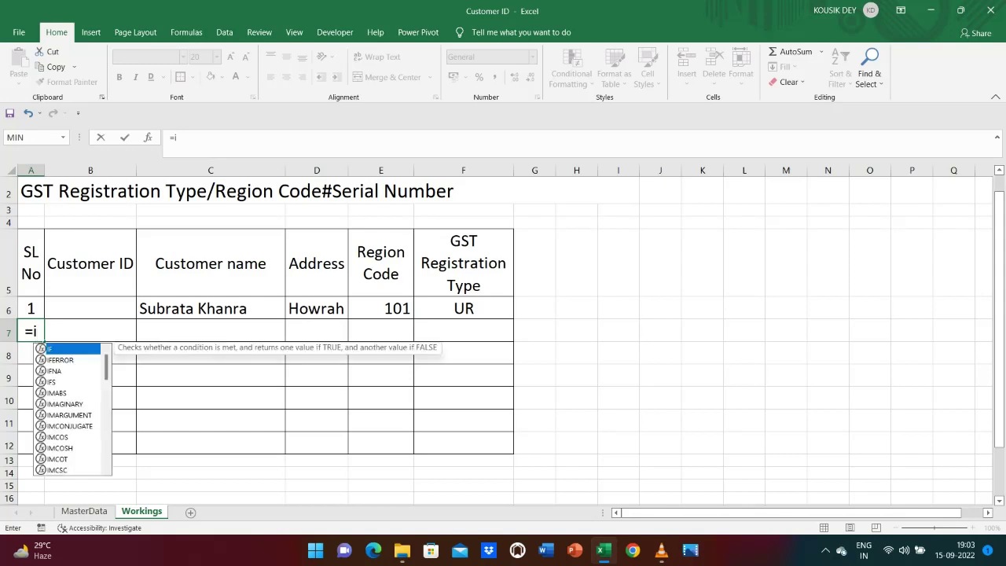
{"action": "type", "text": "f("}
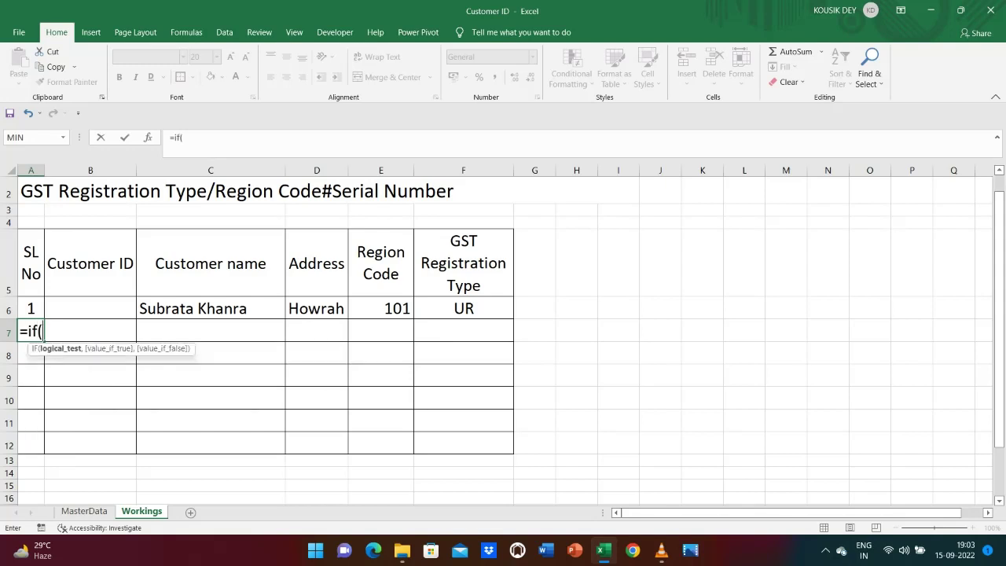
{"action": "type", "text": "isbl"}
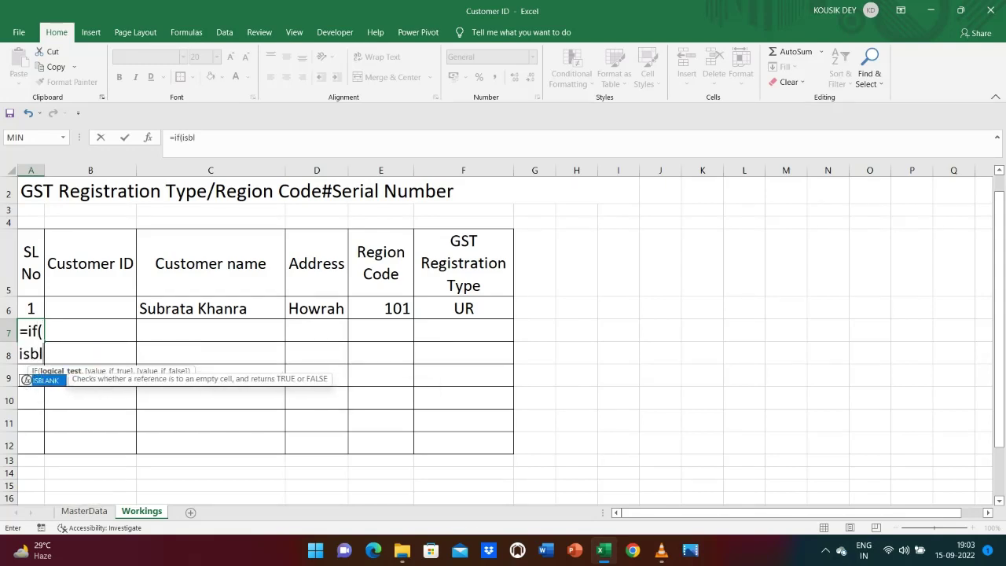
{"action": "type", "text": "ank"}
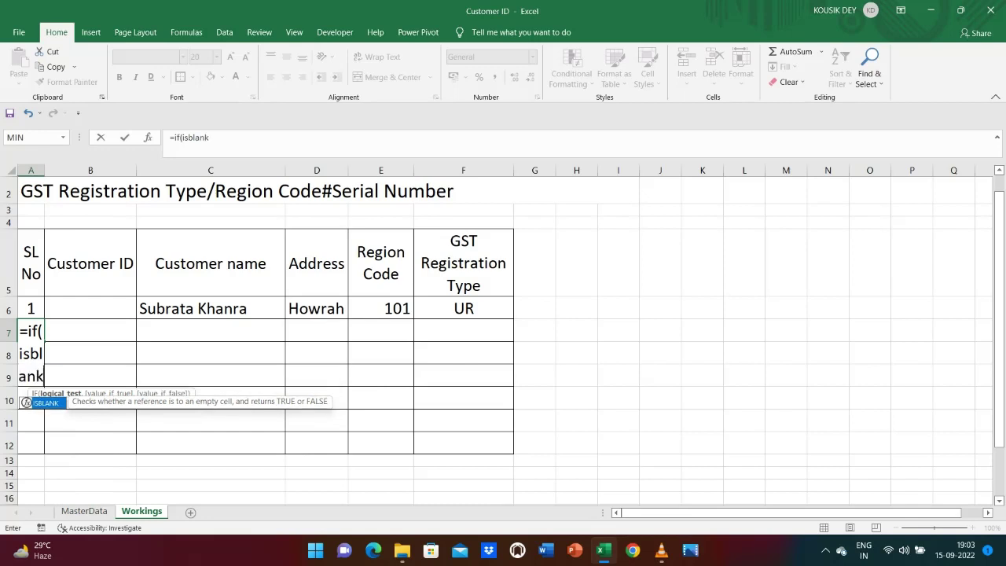
{"action": "type", "text": "("}
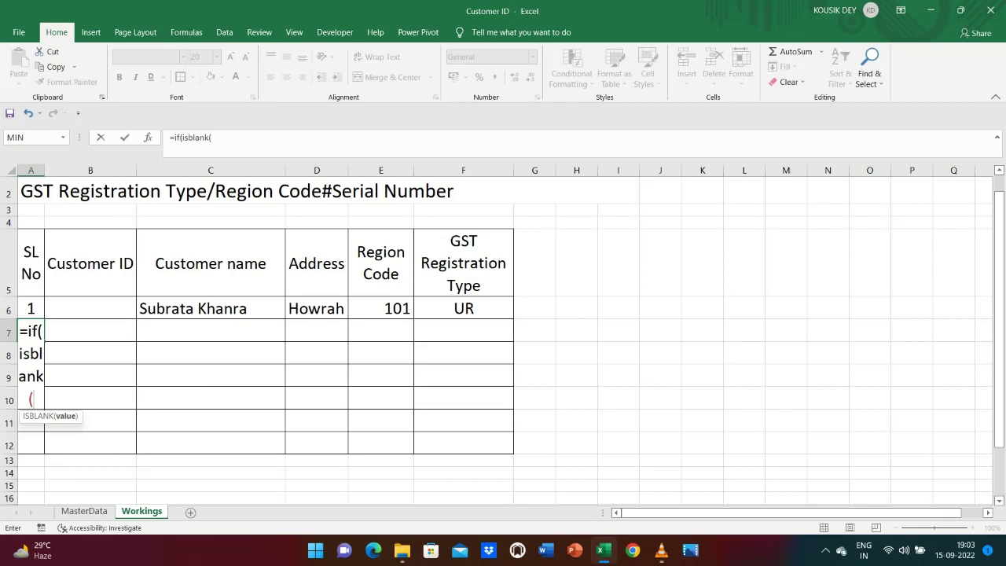
{"action": "left_click", "coordinate": [211, 331]}
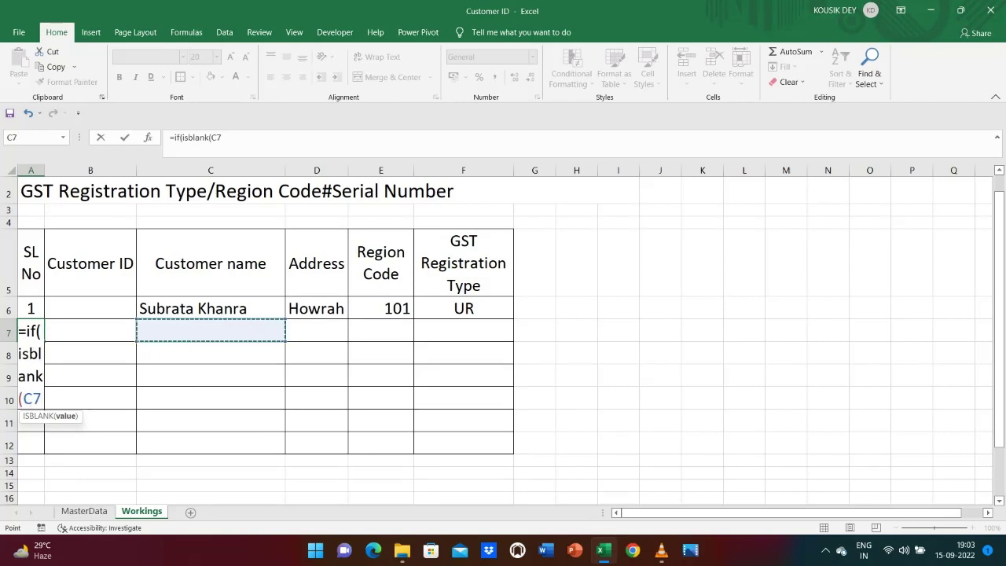
{"action": "type", "text": "),\"\""}
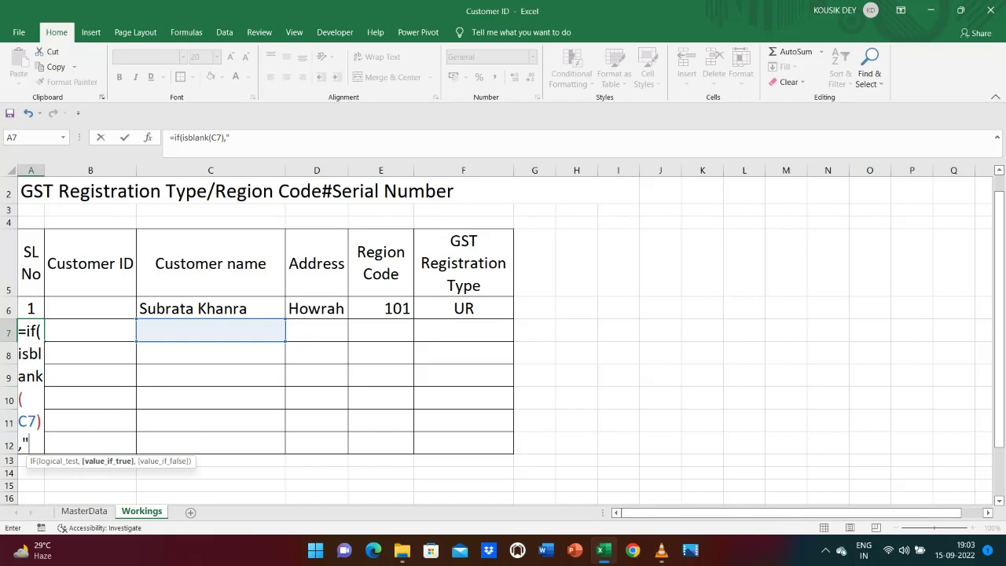
{"action": "type", "text": ","}
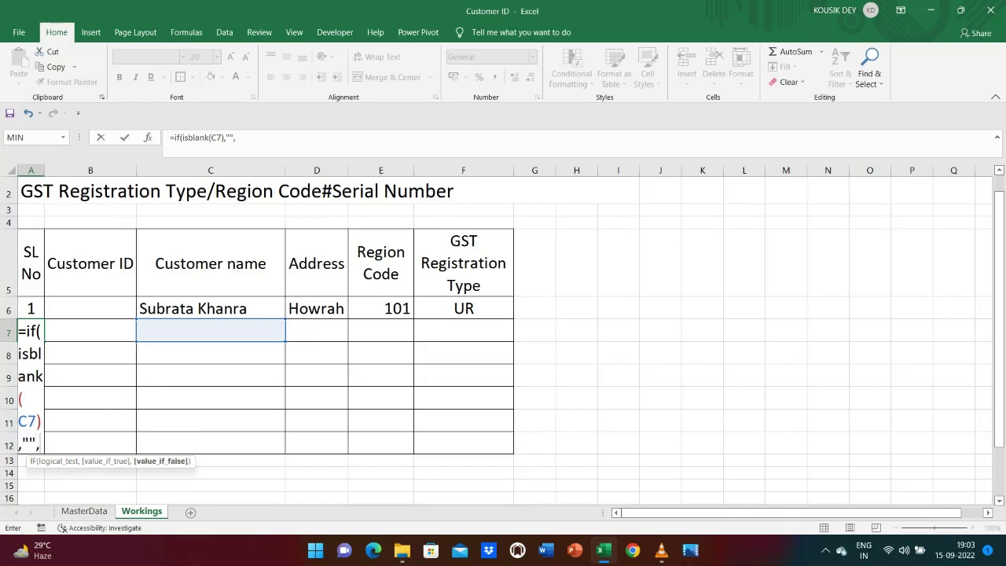
{"action": "key", "text": "Up"}
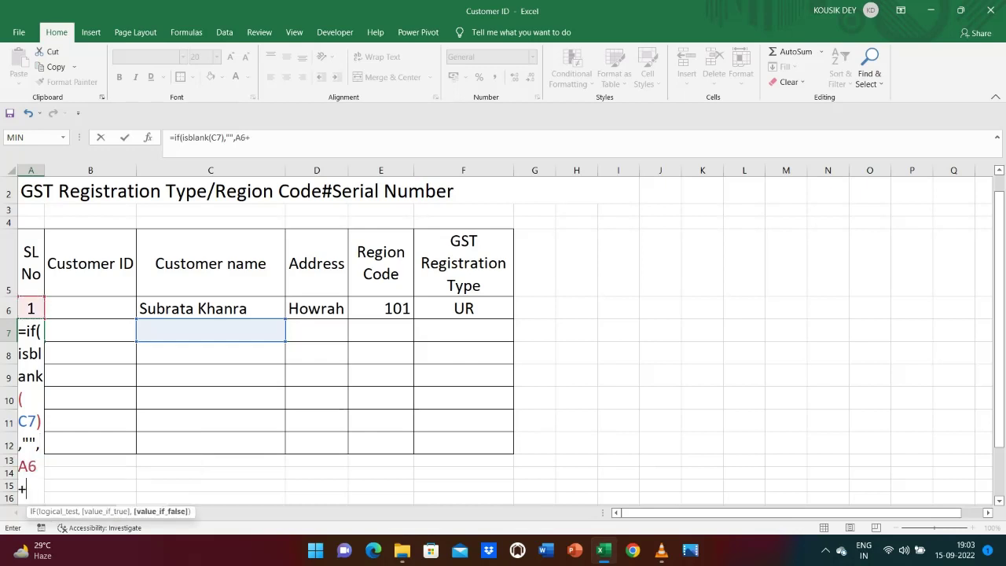
{"action": "type", "text": "+1)"}
{"action": "key", "text": "Return"}
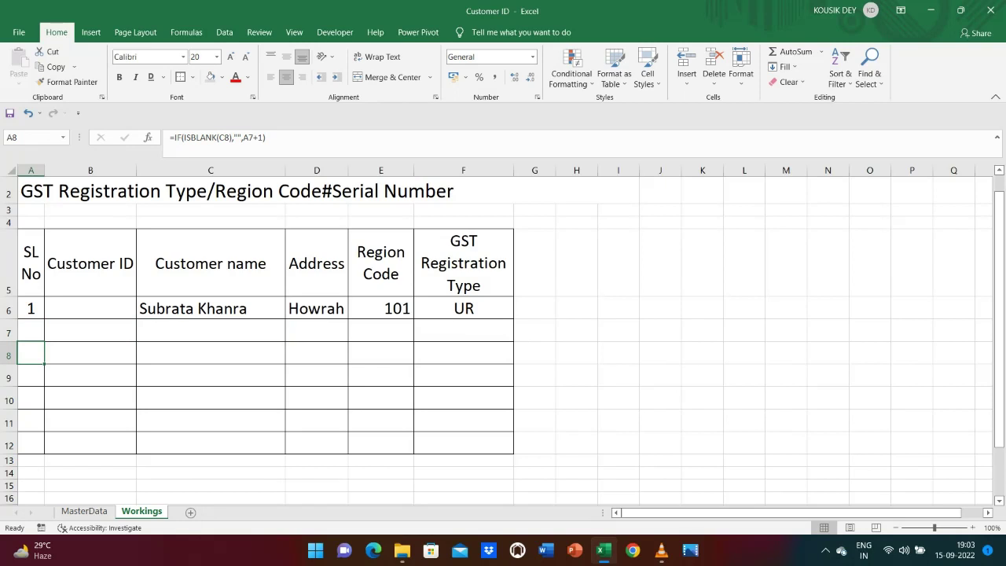
{"action": "key", "text": "Up"}
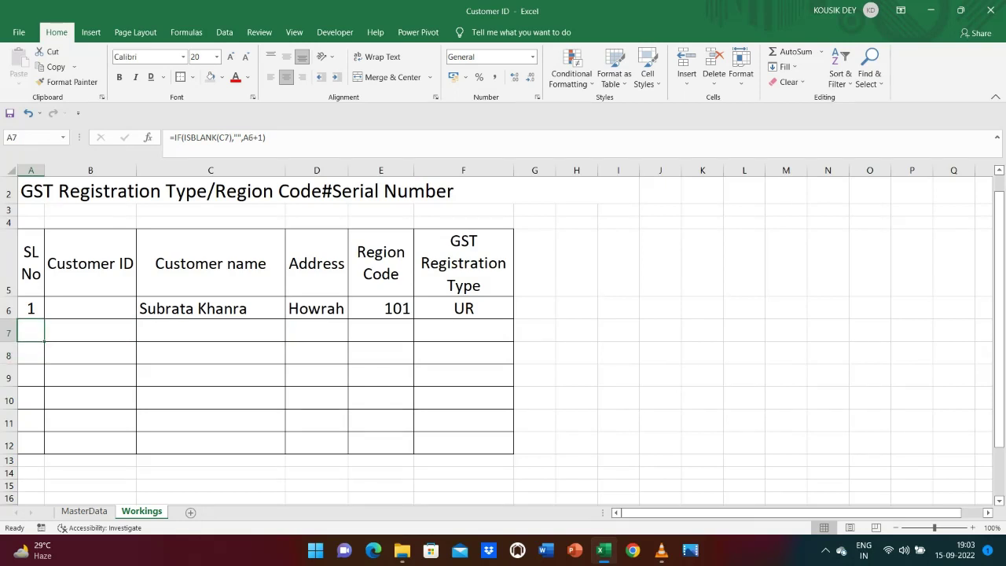
- Enter kkk as a test customer name in cell C7
{"action": "left_click", "coordinate": [210, 330]}
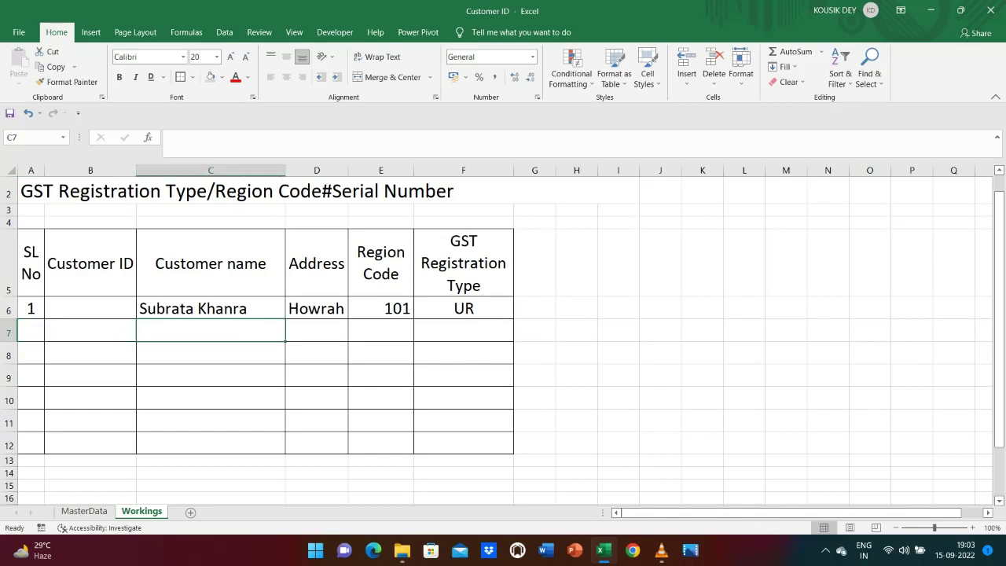
{"action": "type", "text": "kkk"}
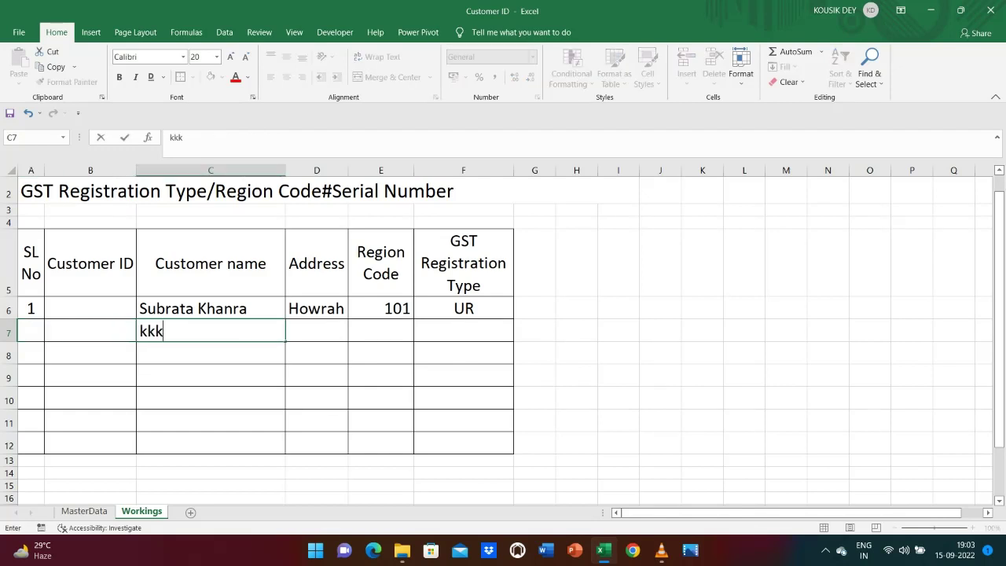
{"action": "key", "text": "Return"}
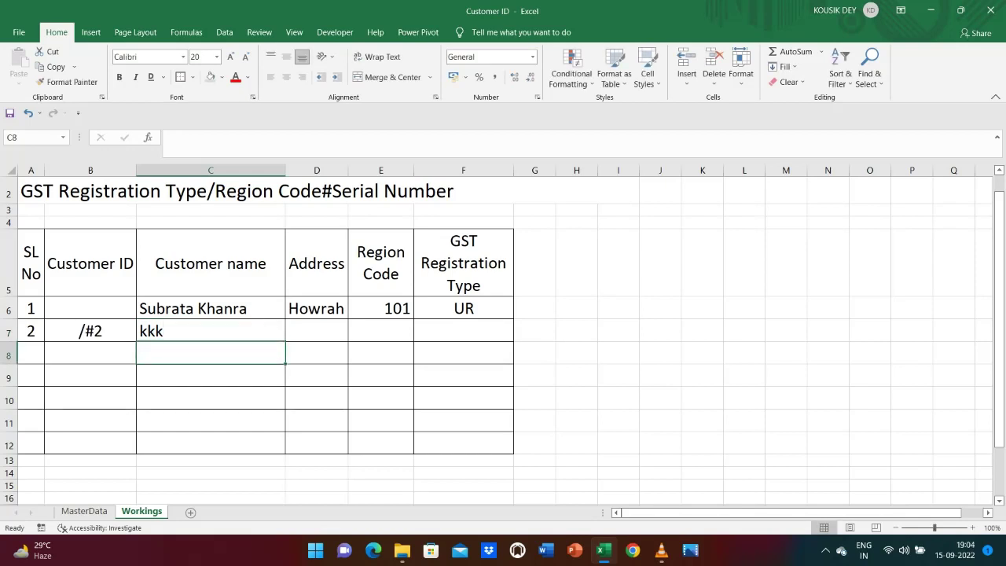
- Clear the Customer ID formula from cell B7
{"action": "left_click", "coordinate": [91, 330]}
{"action": "key", "text": "BackSpace"}
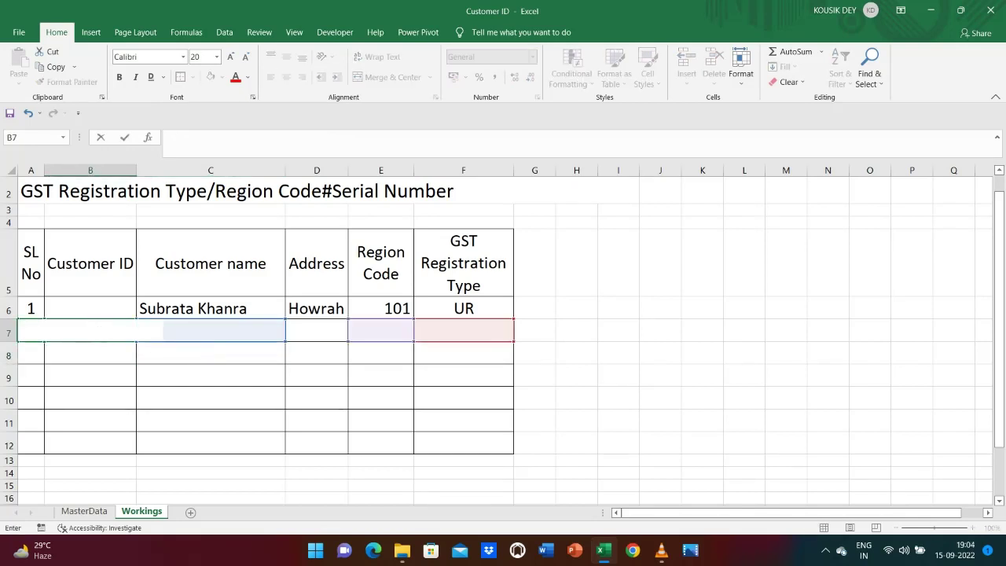
{"action": "key", "text": "Return"}
- Check the serial number formula in A7 against C7 and delete the test customer name from C7
{"action": "left_click", "coordinate": [30, 331]}
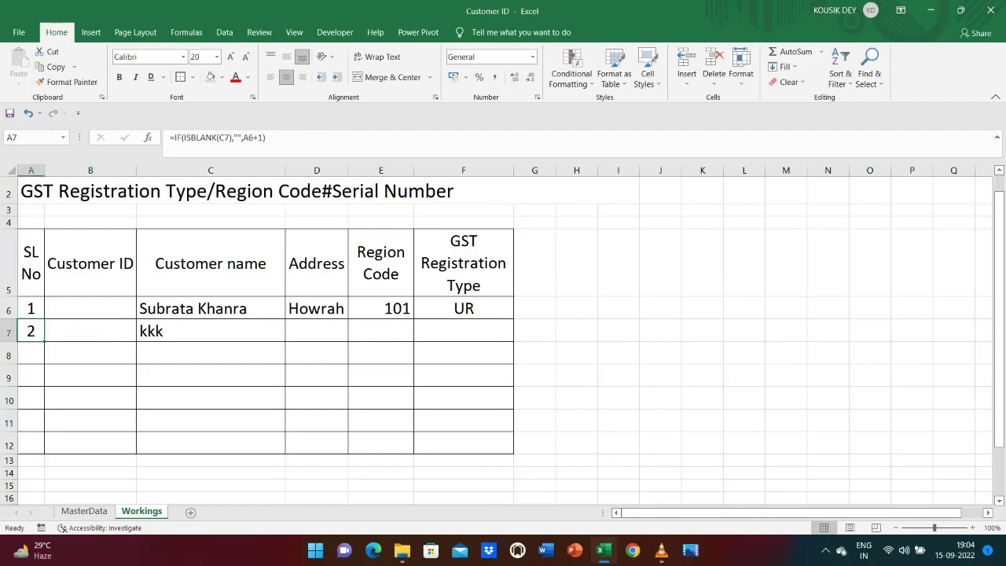
{"action": "left_click", "coordinate": [211, 331]}
{"action": "left_click", "coordinate": [31, 331]}
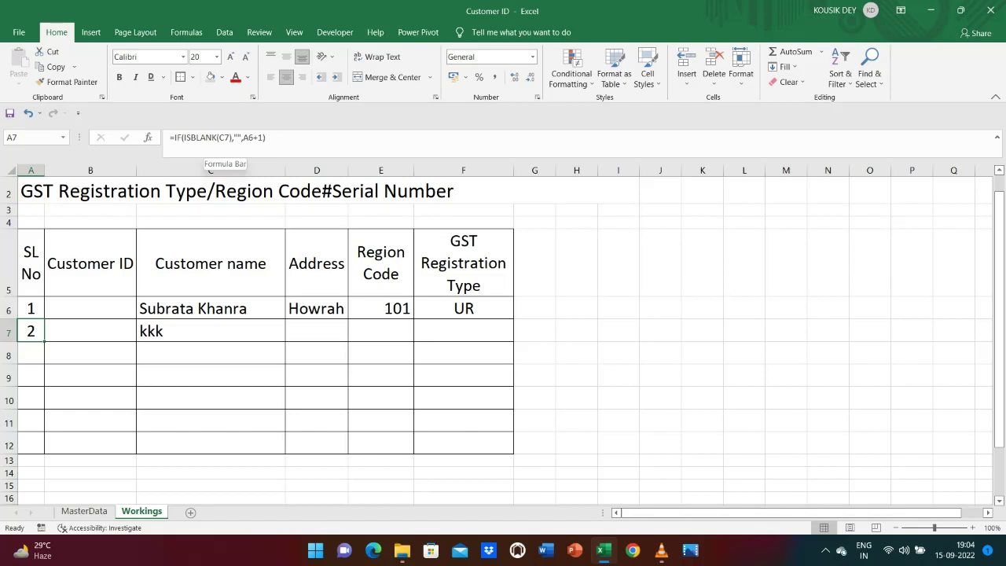
{"action": "left_click", "coordinate": [211, 331]}
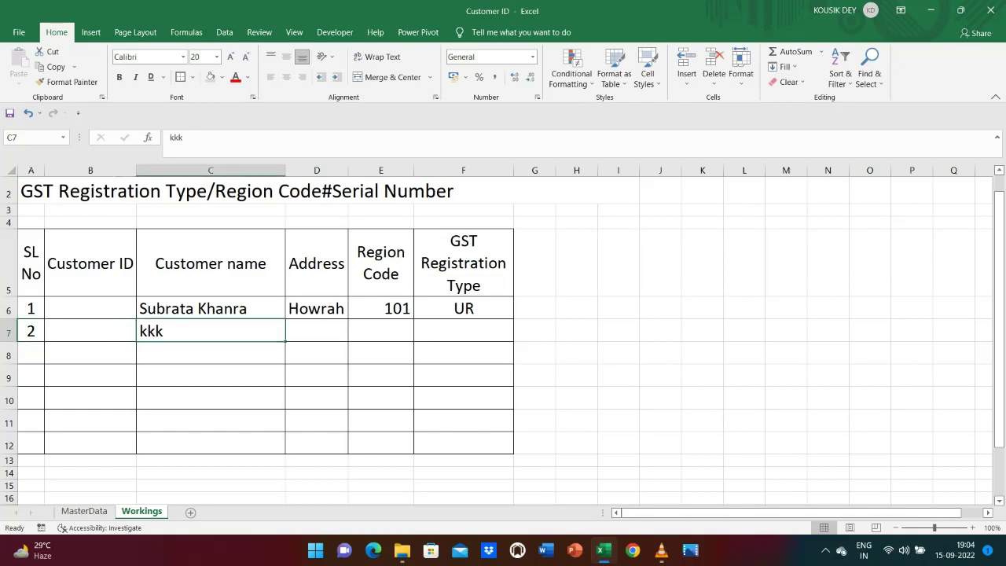
{"action": "key", "text": "BackSpace"}
{"action": "key", "text": "Return"}
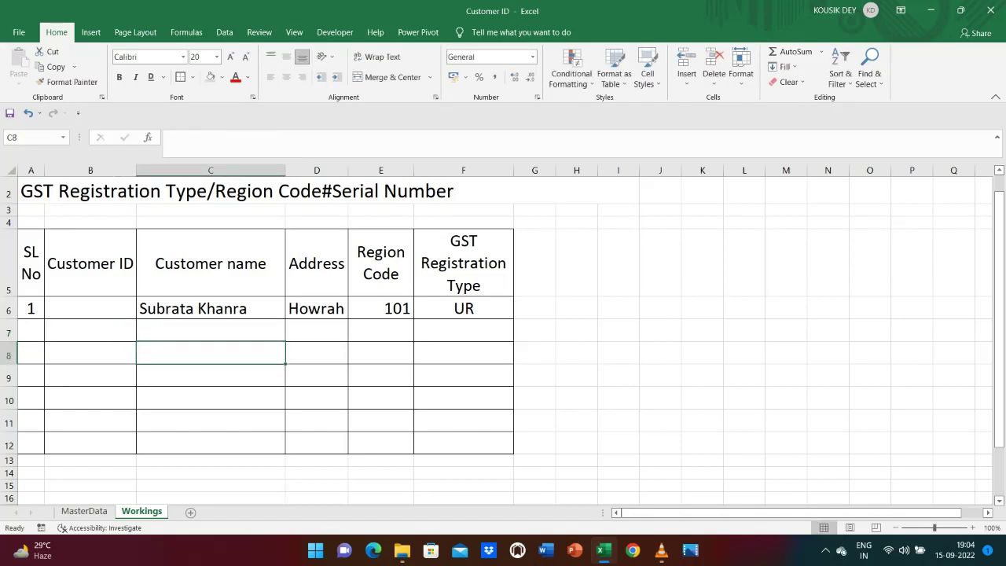
- Review the A7 formula with C7 empty and enter ff as the customer name in C7
{"action": "left_click", "coordinate": [211, 331]}
{"action": "left_click", "coordinate": [32, 331]}
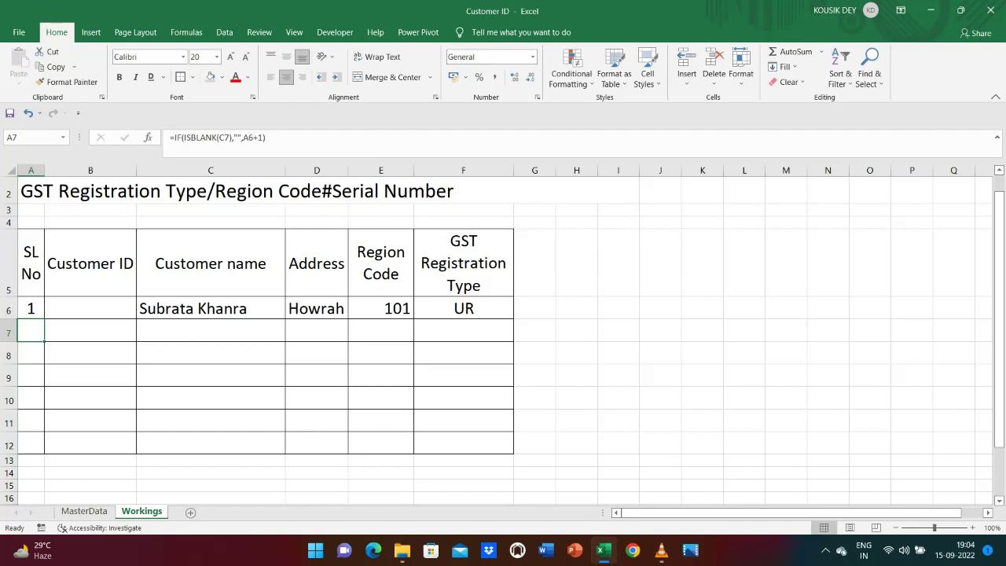
{"action": "left_click", "coordinate": [211, 330]}
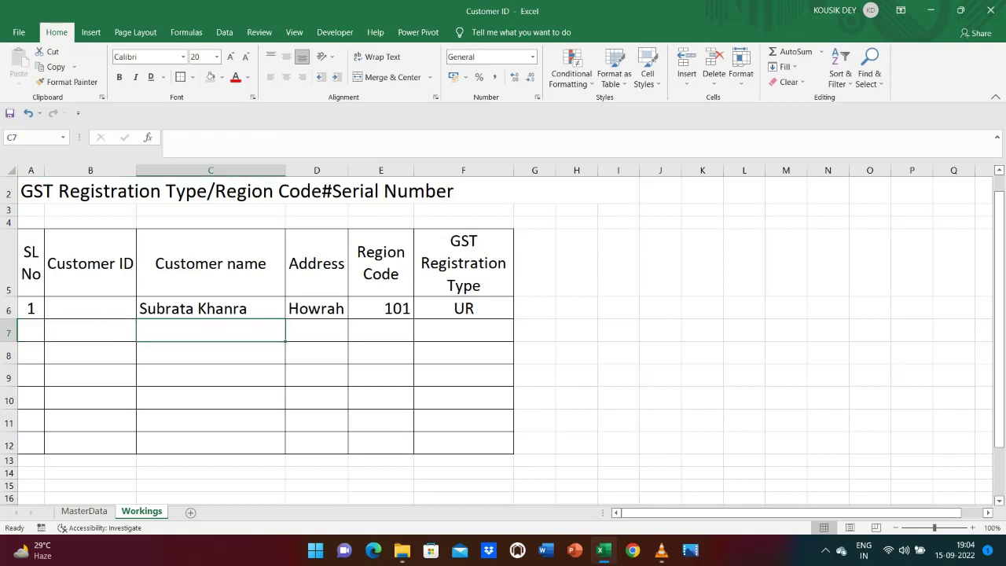
{"action": "type", "text": "ff"}
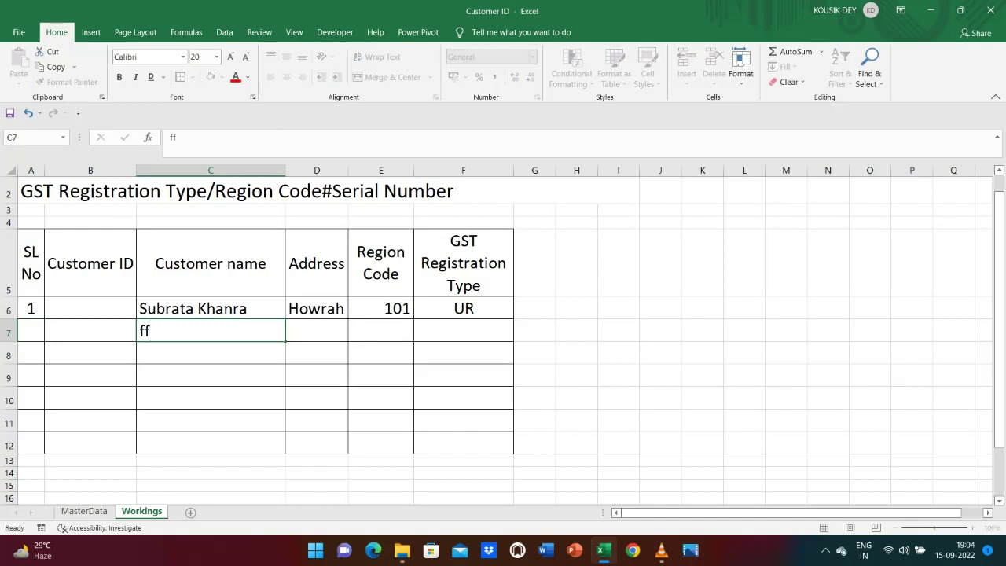
{"action": "key", "text": "Return"}
{"action": "key", "text": "Left"}
{"action": "key", "text": "Left"}
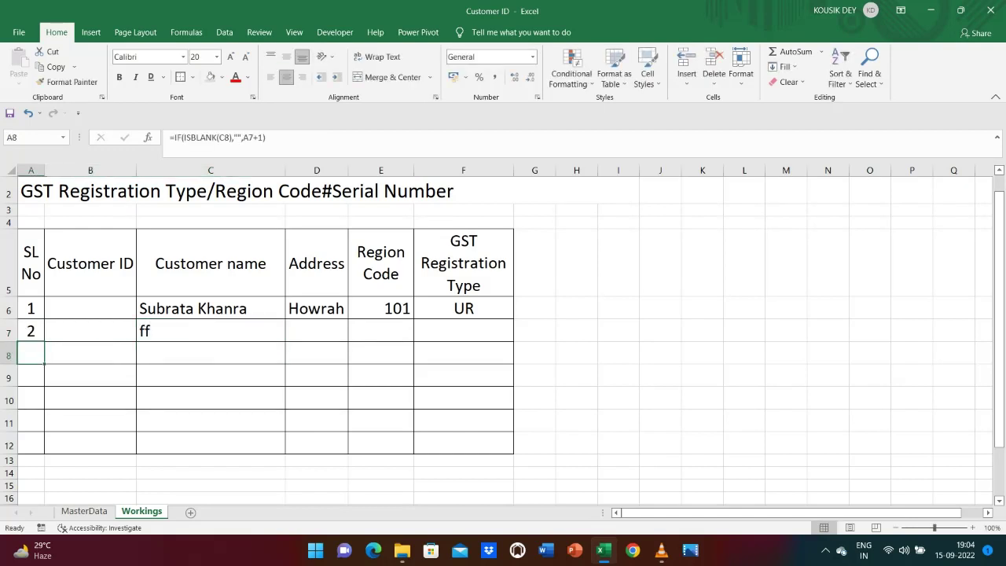
{"action": "key", "text": "Right"}
{"action": "key", "text": "Right"}
{"action": "key", "text": "Up"}
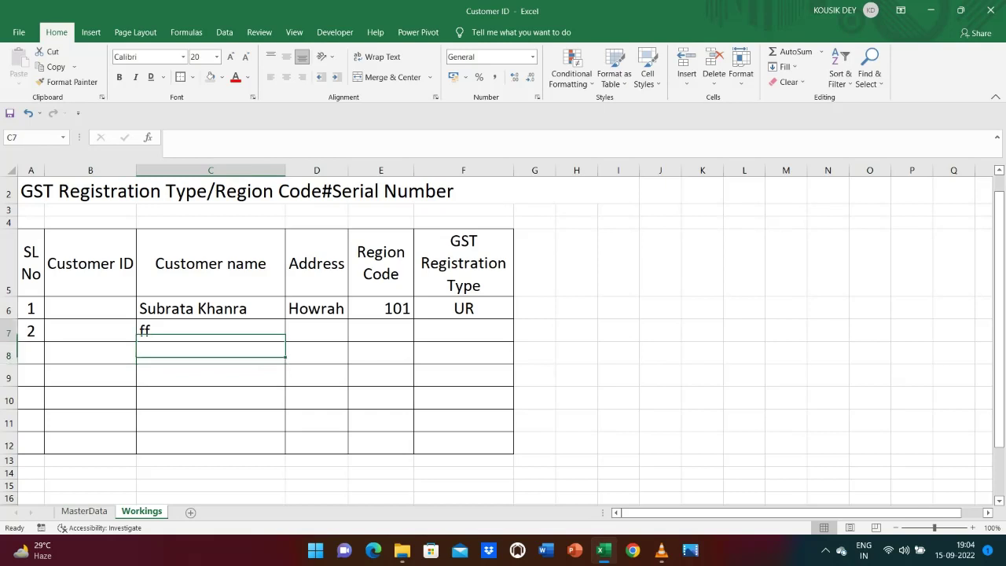
{"action": "key", "text": "Down"}
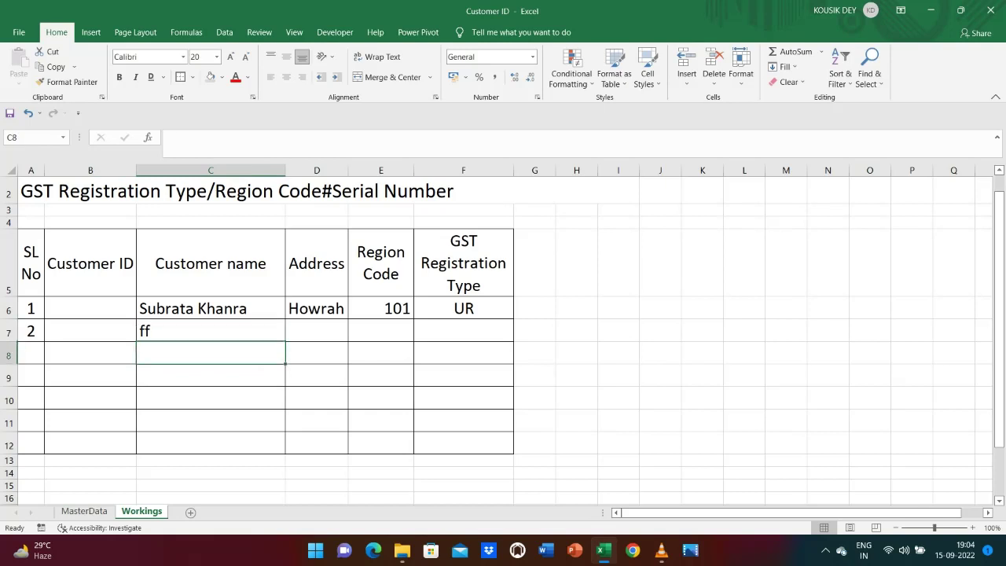
{"action": "key", "text": "Up"}
{"action": "key", "text": "Up"}
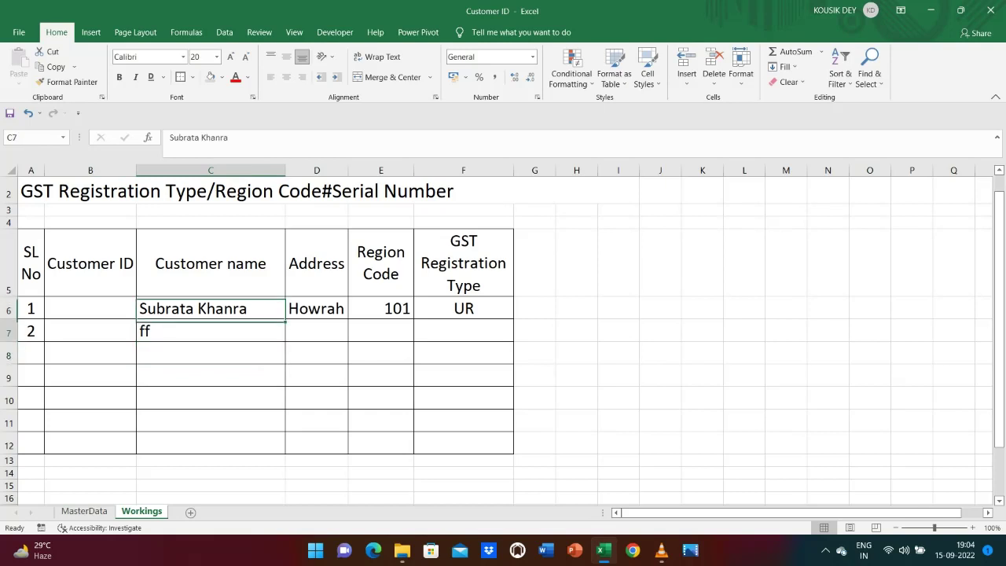
{"action": "key", "text": "Down"}
{"action": "key", "text": "Down"}
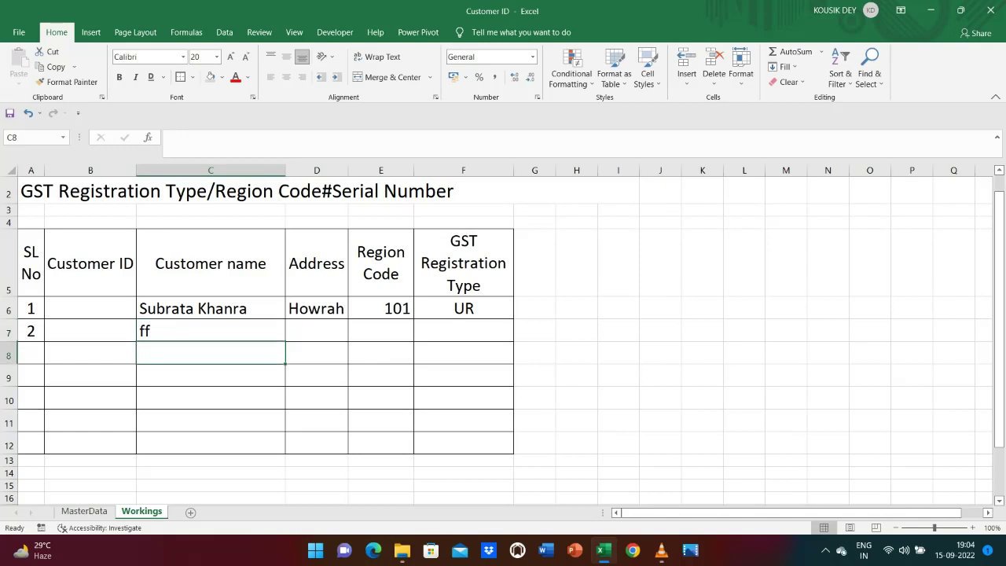
- Delete the test customer name from cell C7
{"action": "key", "text": "Up"}
{"action": "key", "text": "Delete"}
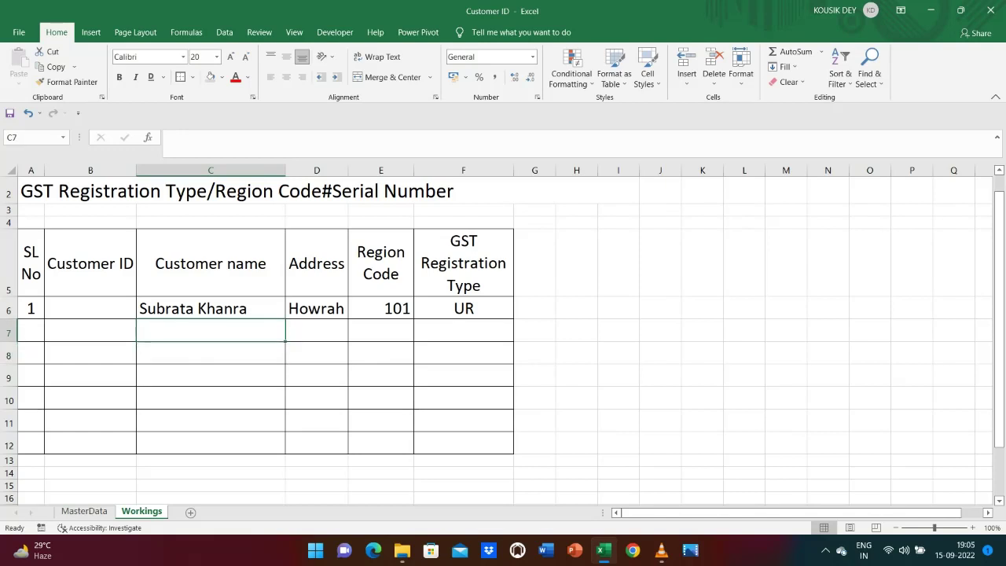
{"action": "key", "text": "Down"}
- Check the ID pattern in A2 and begin the Customer ID formula in B6 with =if(isblank(C6),"", for rows without a customer name
{"action": "left_click", "coordinate": [90, 308]}
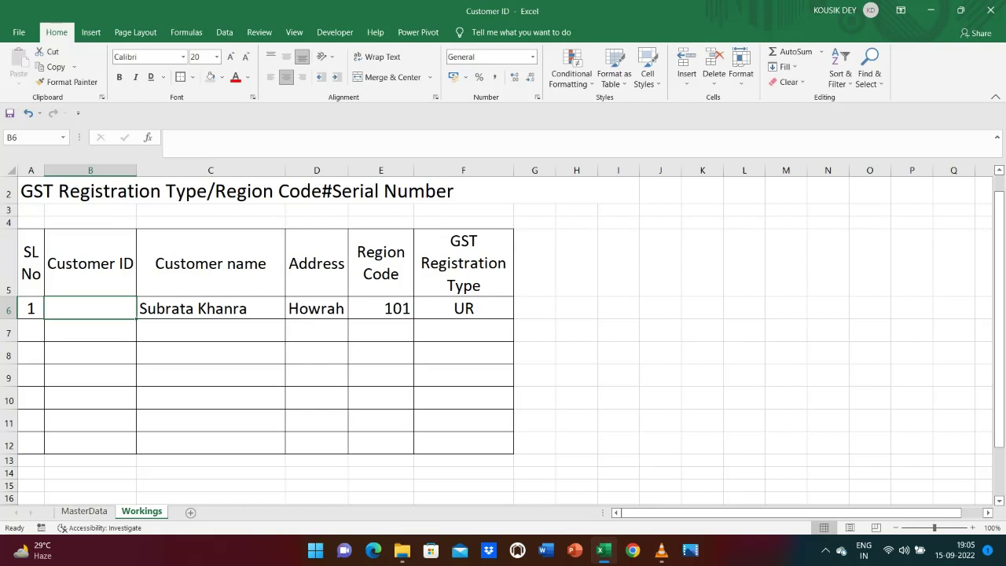
{"action": "left_click", "coordinate": [295, 191]}
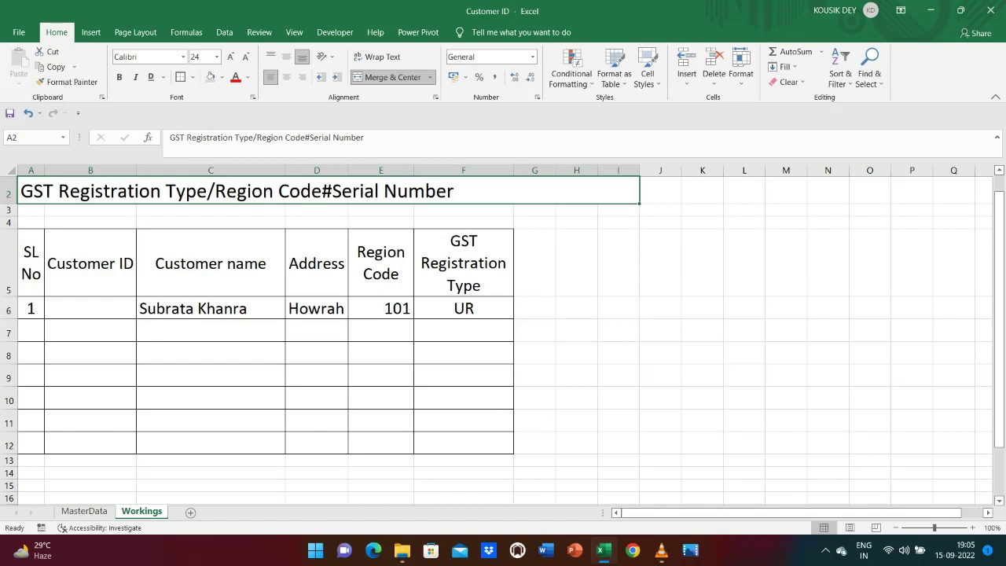
{"action": "left_click", "coordinate": [90, 308]}
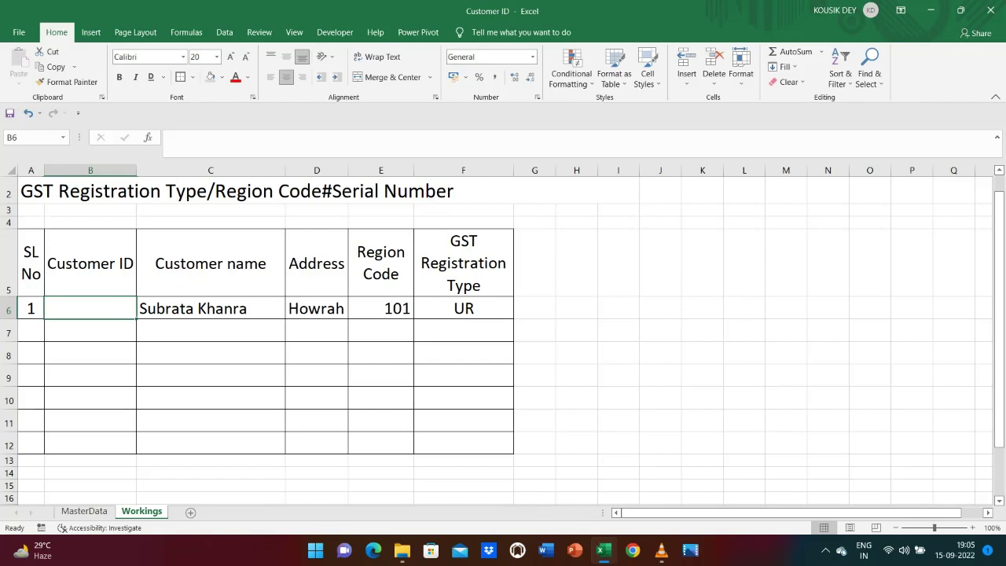
{"action": "type", "text": "="}
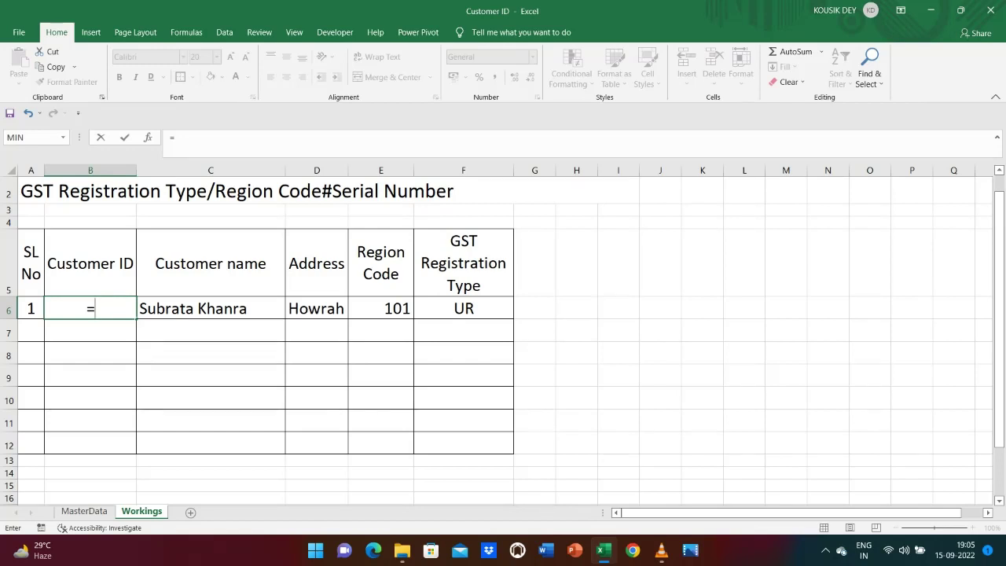
{"action": "type", "text": "if("}
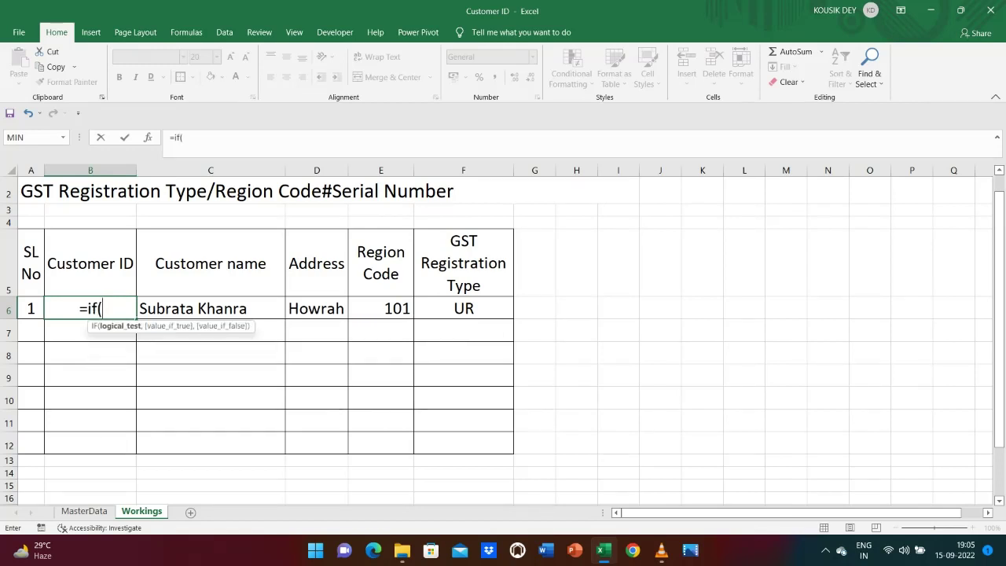
{"action": "type", "text": "isb"}
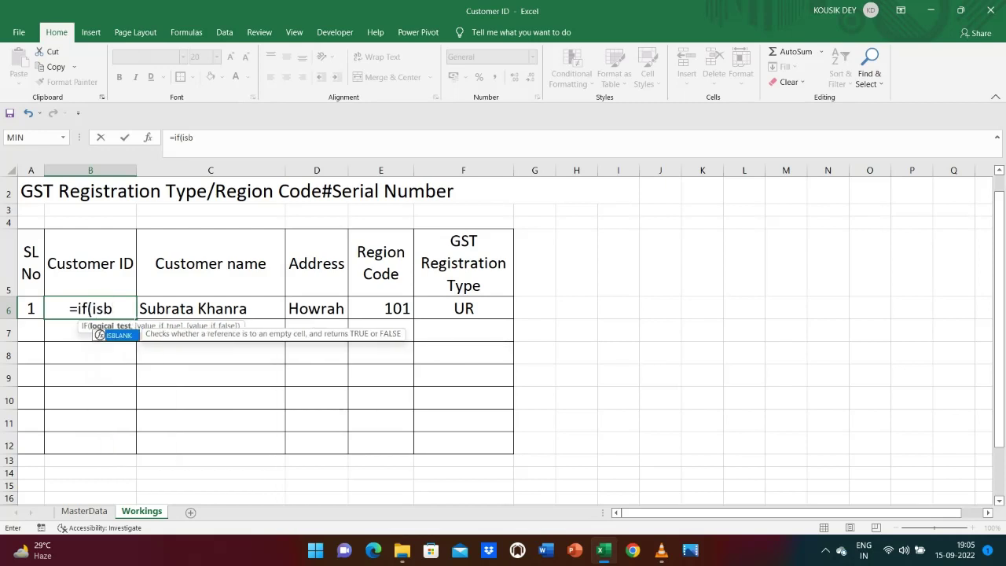
{"action": "type", "text": "lank"}
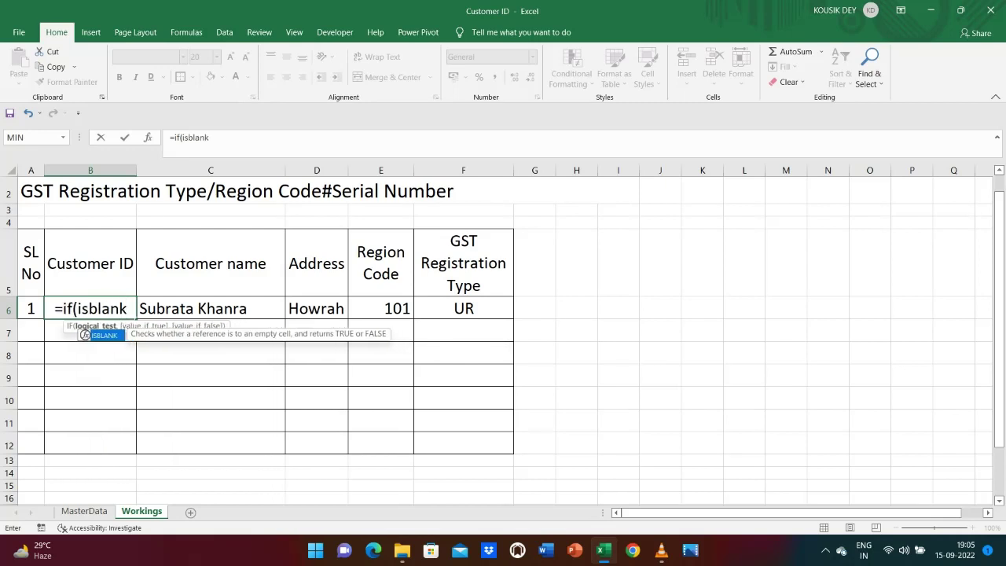
{"action": "type", "text": "("}
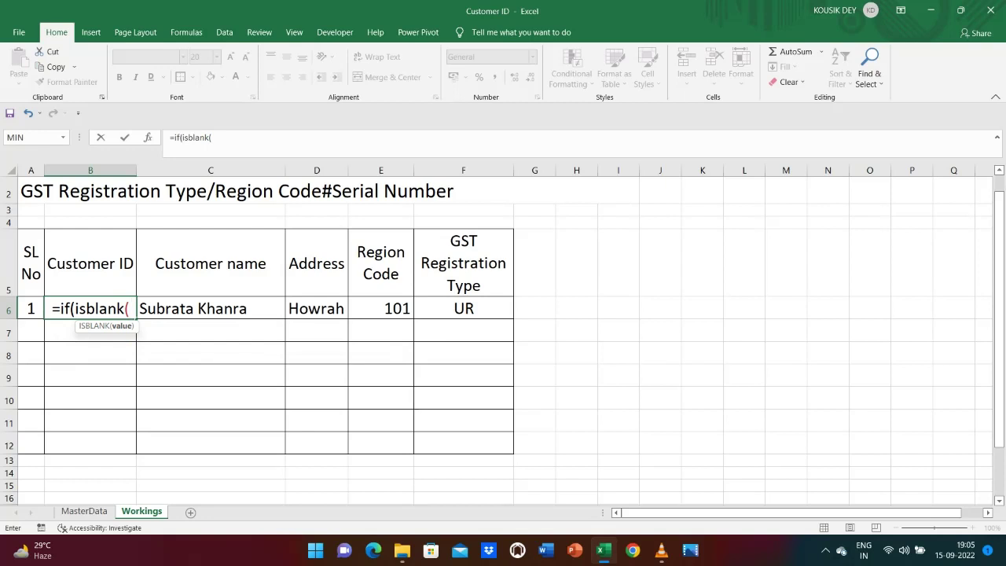
{"action": "key", "text": "Right"}
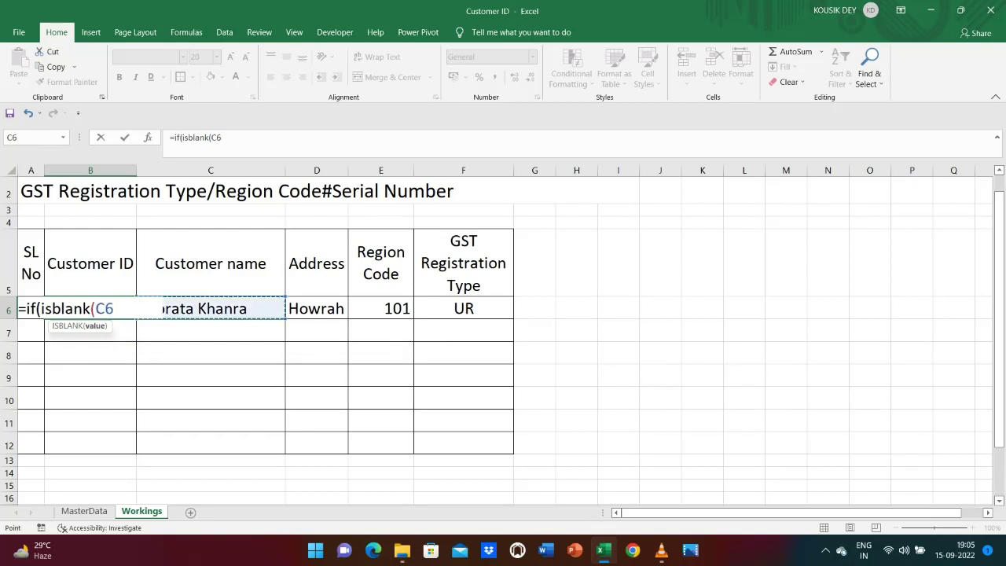
{"action": "type", "text": "),"}
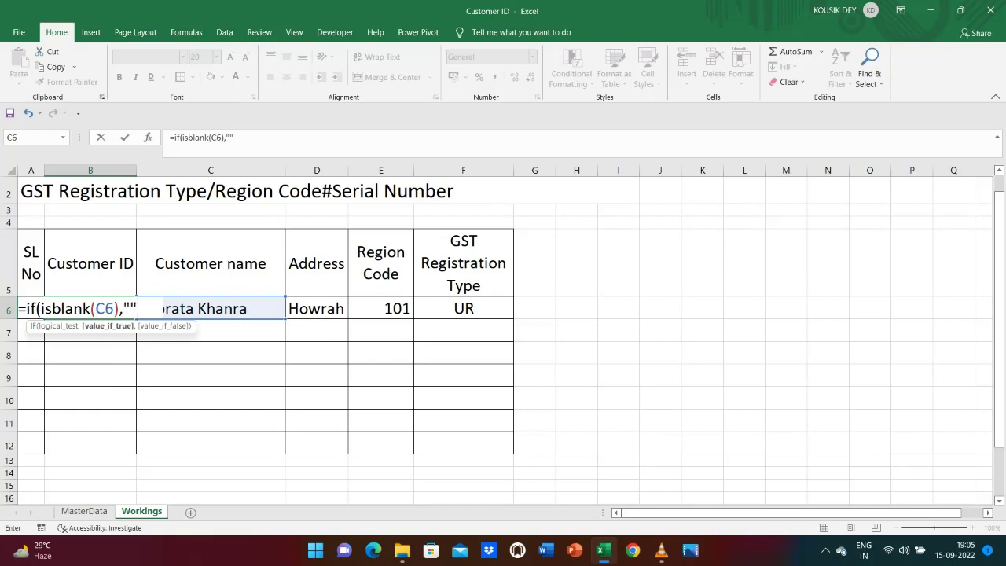
{"action": "type", "text": "\"\","}
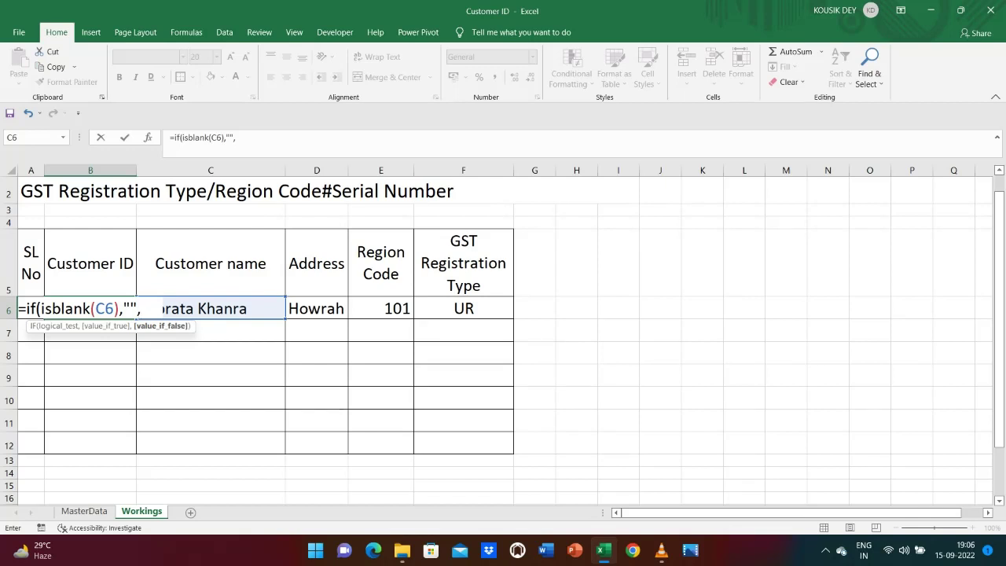
- Complete the B6 formula with F6&"/"&E6&"#"&A6) as the value if false, joining GST registration type, region code and serial number
{"action": "left_click", "coordinate": [463, 308]}
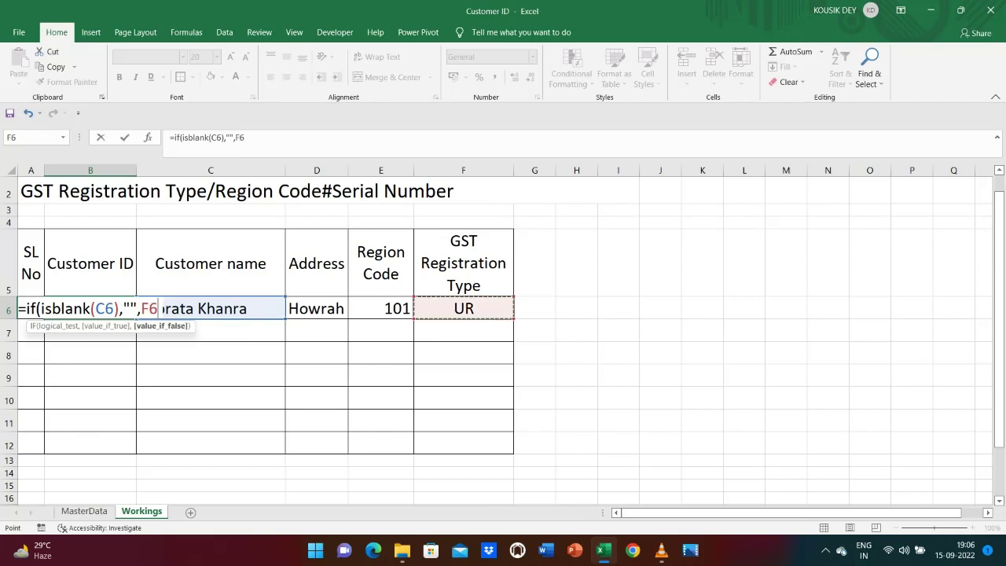
{"action": "type", "text": "&"}
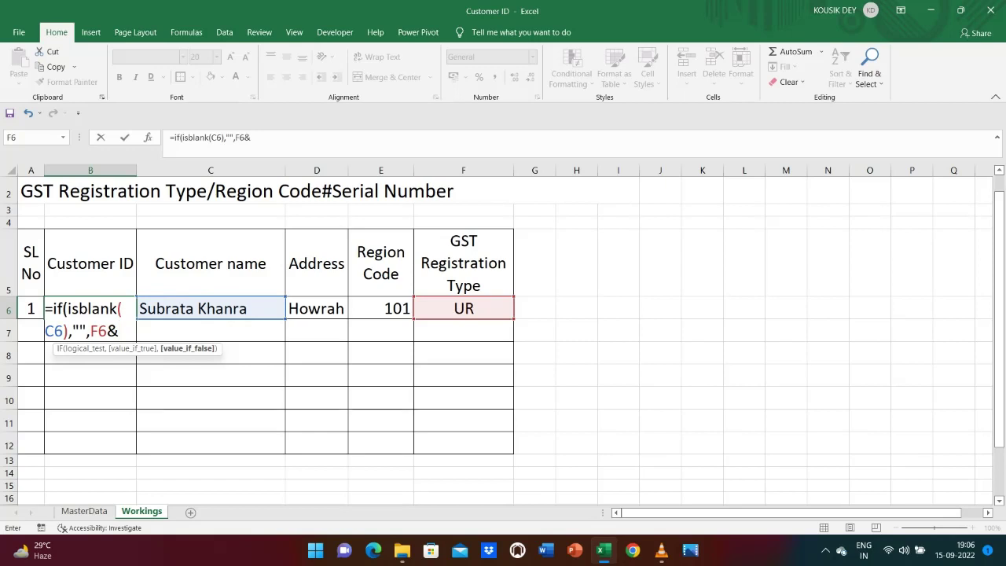
{"action": "type", "text": "\"/\""}
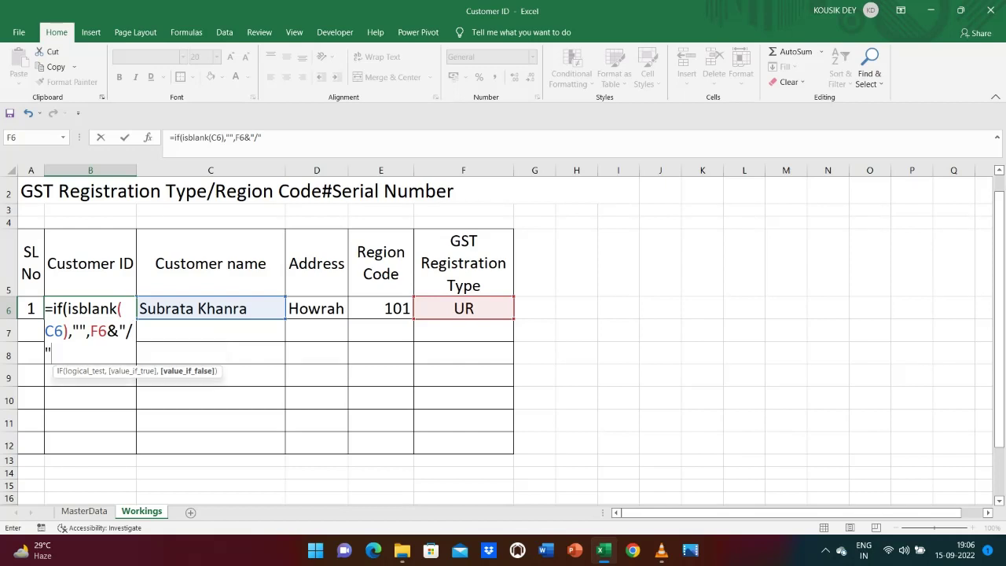
{"action": "type", "text": "&"}
{"action": "left_click", "coordinate": [381, 308]}
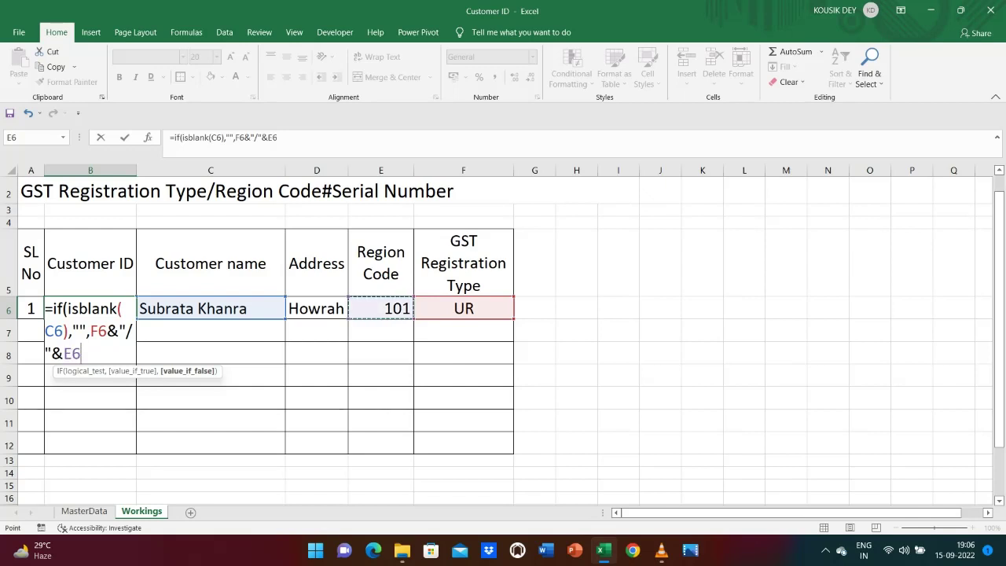
{"action": "type", "text": "&\"#"}
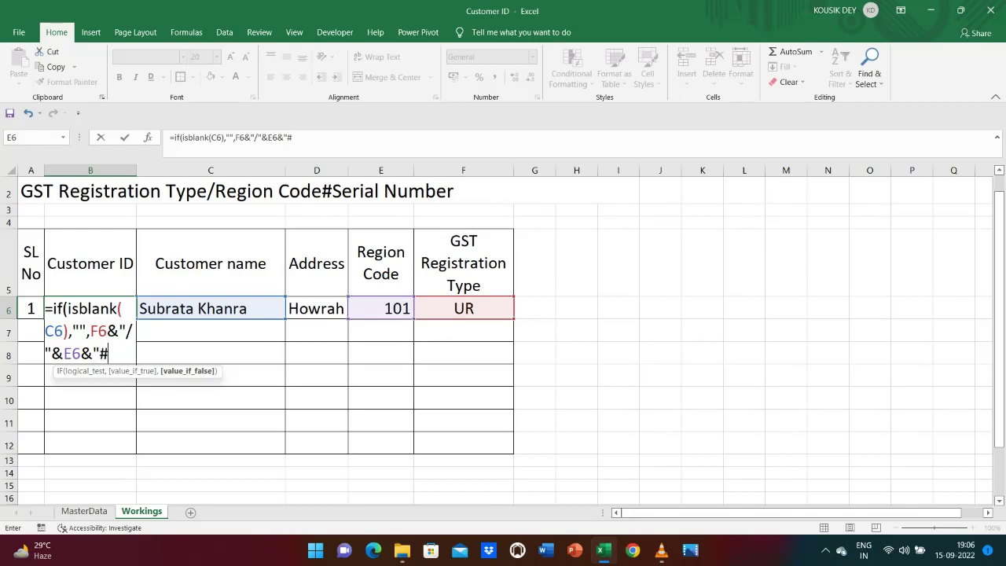
{"action": "type", "text": "\"&"}
{"action": "left_click", "coordinate": [31, 308]}
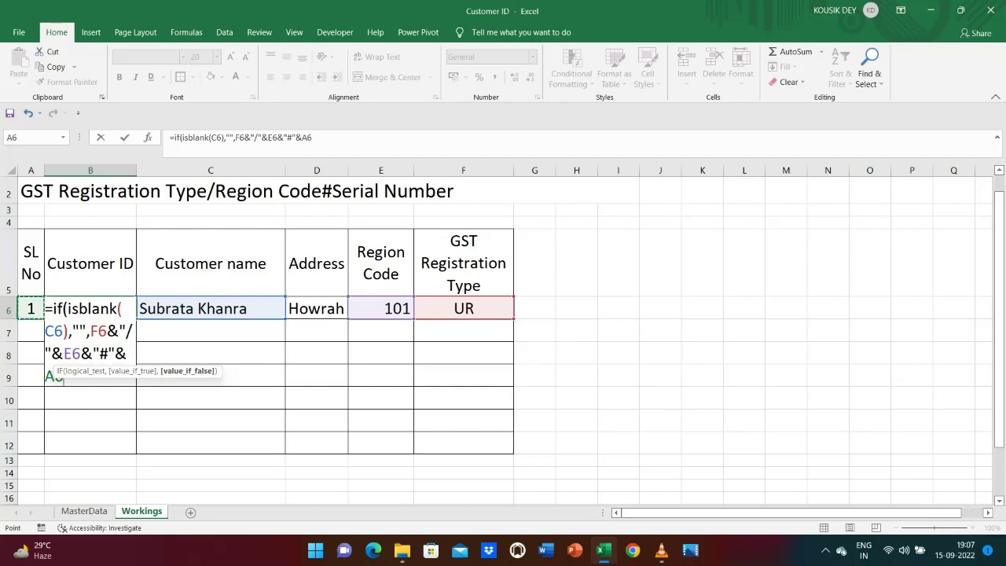
{"action": "type", "text": ")"}
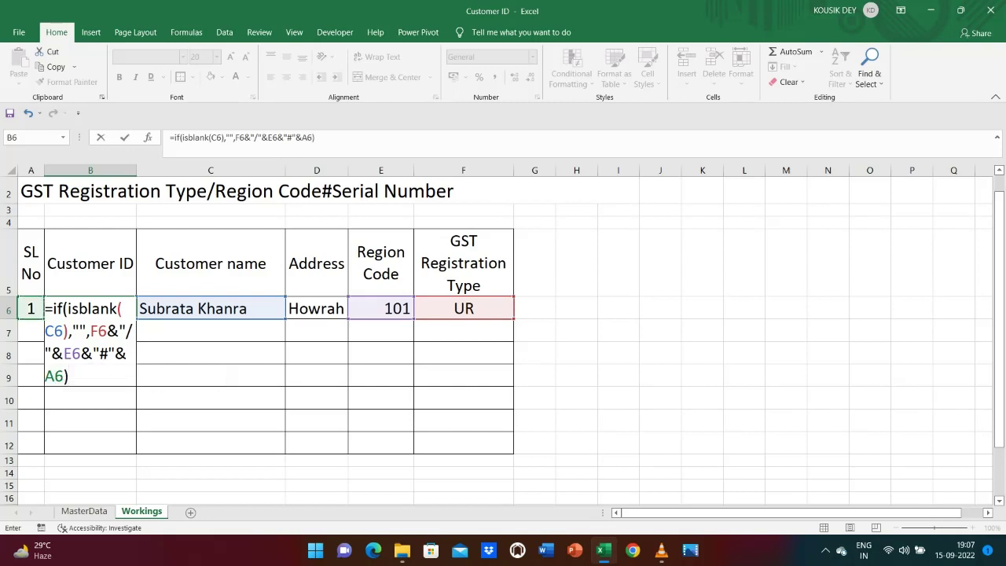
{"action": "key", "text": "Return"}
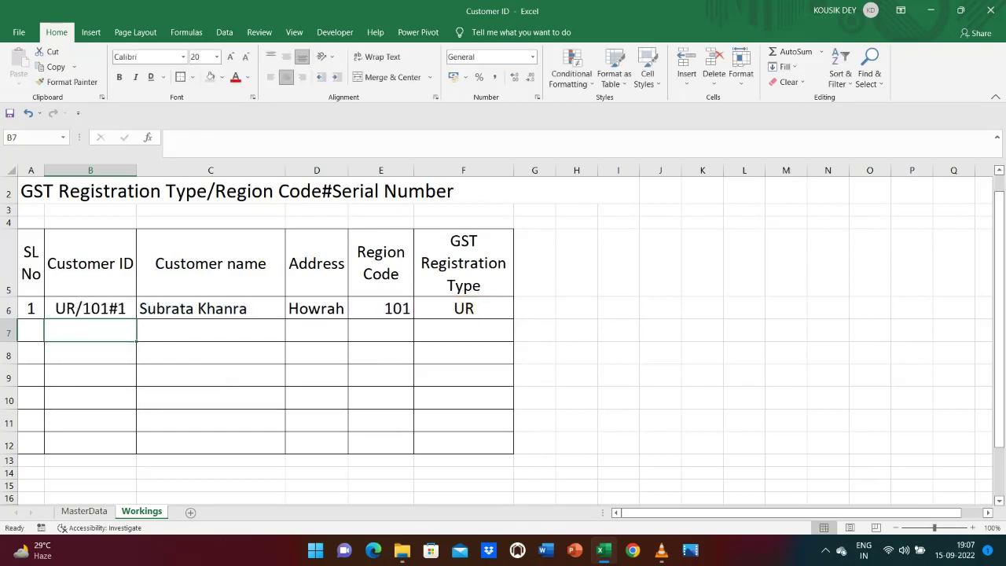
- Fill the Customer ID formula from B6 down to B11 and check the copied formula in B7
{"action": "left_click_drag", "start_coordinate": [126, 312], "coordinate": [133, 428]}
{"action": "left_click", "coordinate": [147, 439]}
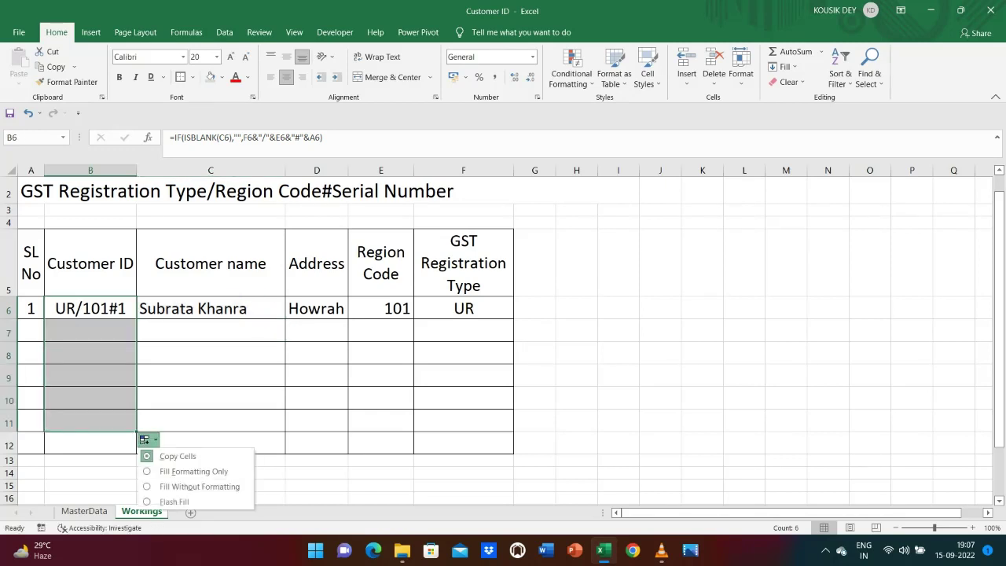
{"action": "left_click", "coordinate": [90, 331]}
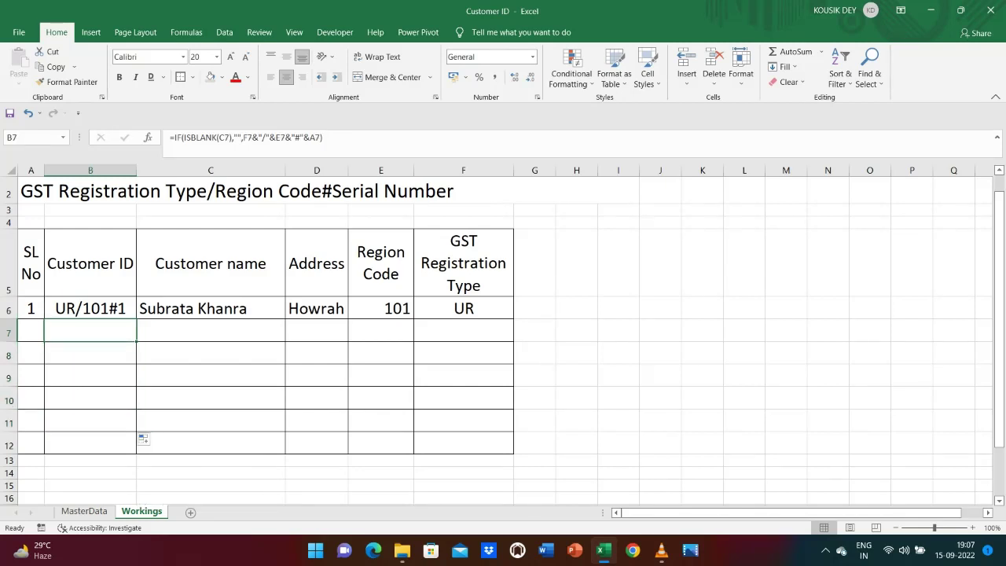
- Copy the customer details in C5:F10 of the MasterData sheet into the Workings sheet starting at C7
{"action": "left_click", "coordinate": [210, 330]}
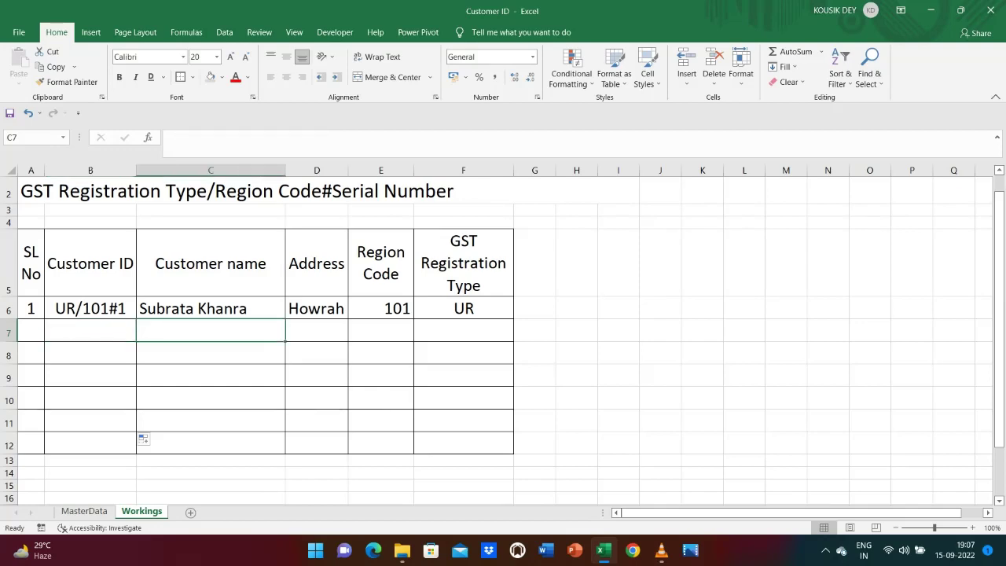
{"action": "key", "text": "ctrl+Page_Up"}
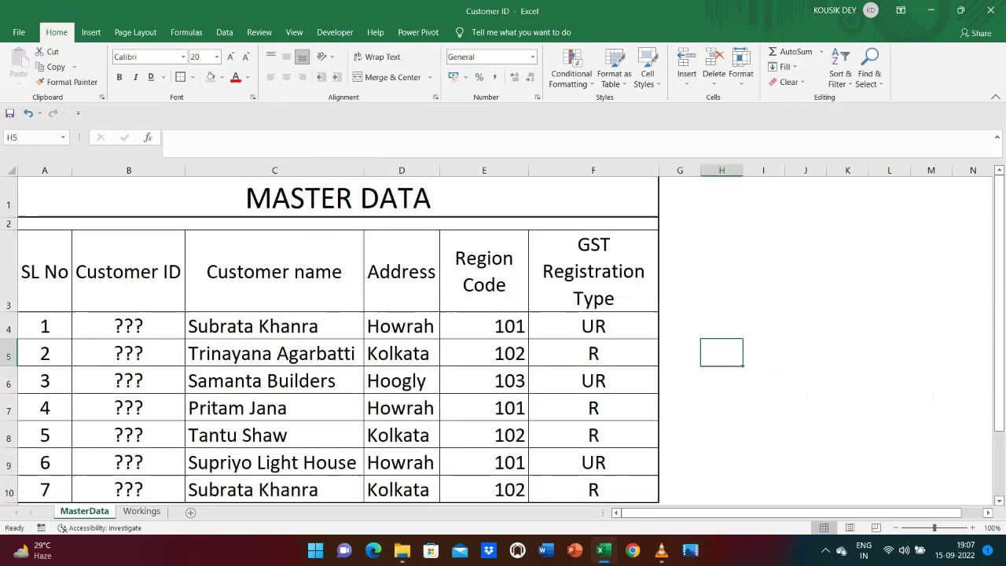
{"action": "left_click", "coordinate": [274, 326]}
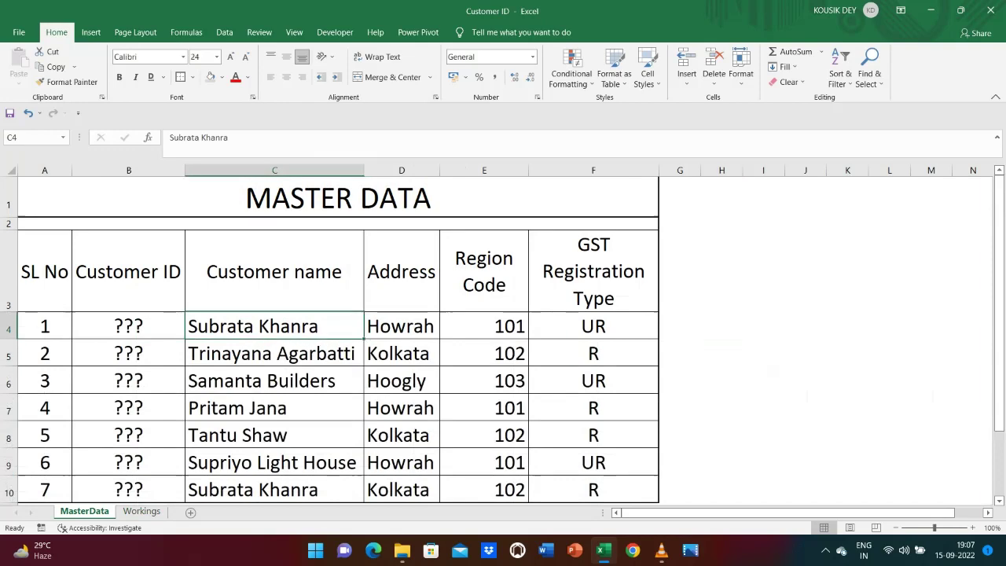
{"action": "key", "text": "Down"}
{"action": "key", "text": "shift+Right"}
{"action": "key", "text": "shift+Right"}
{"action": "key", "text": "shift+Right"}
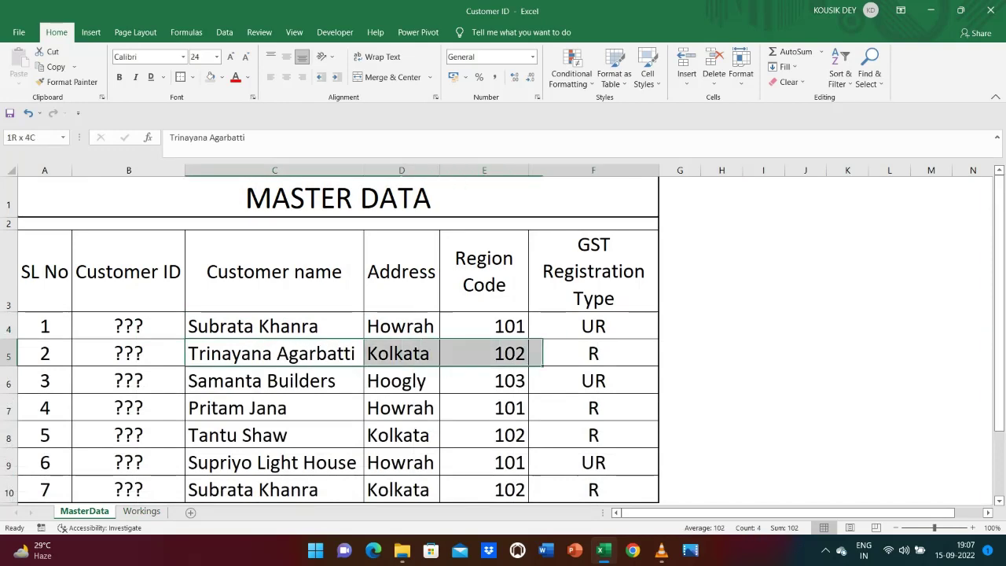
{"action": "key", "text": "shift+Down"}
{"action": "key", "text": "shift+Down"}
{"action": "key", "text": "shift+Down"}
{"action": "key", "text": "shift+Down"}
{"action": "key", "text": "shift+Down"}
{"action": "key", "text": "shift+Down"}
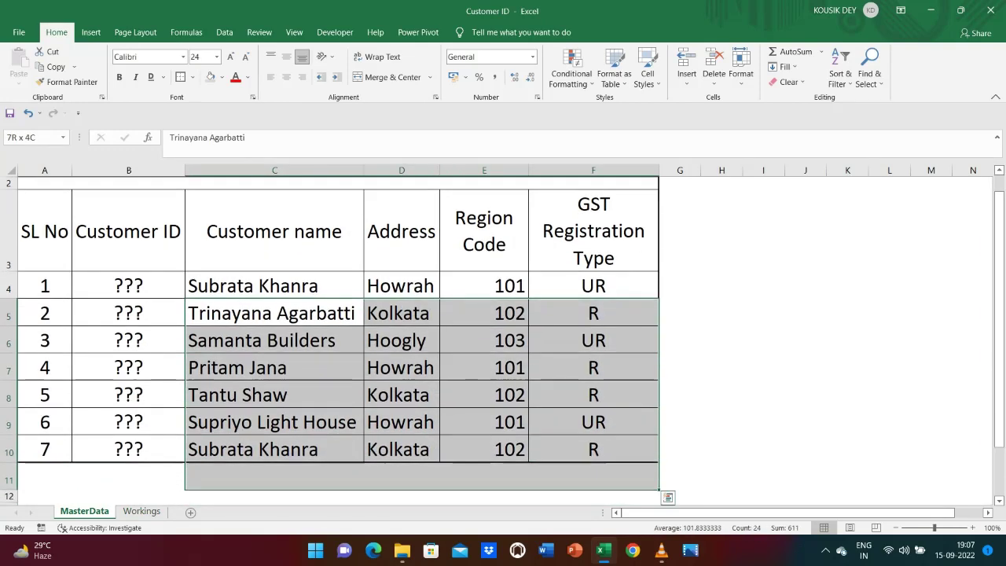
{"action": "key", "text": "shift+Up"}
{"action": "key", "text": "ctrl+c"}
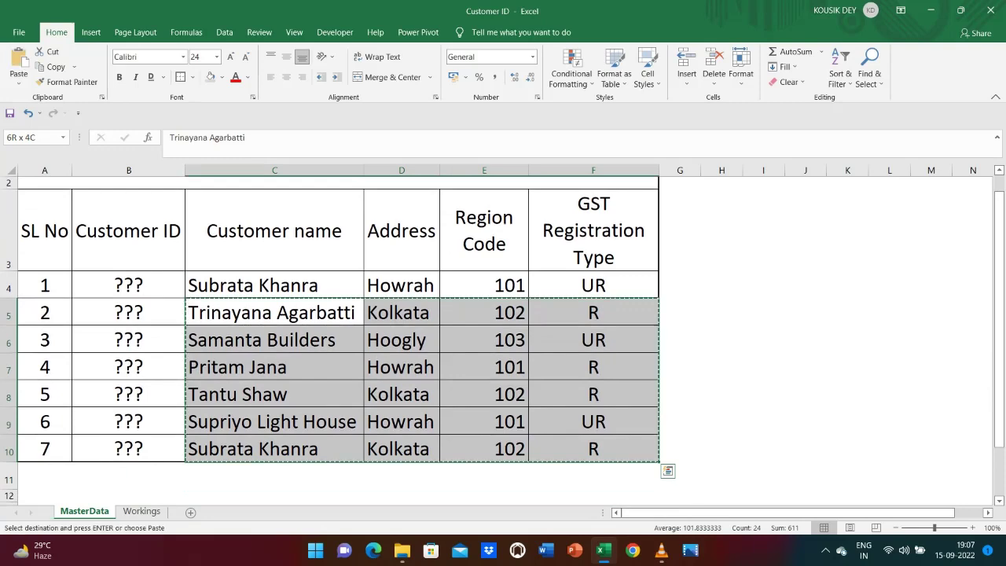
{"action": "key", "text": "ctrl+Page_Down"}
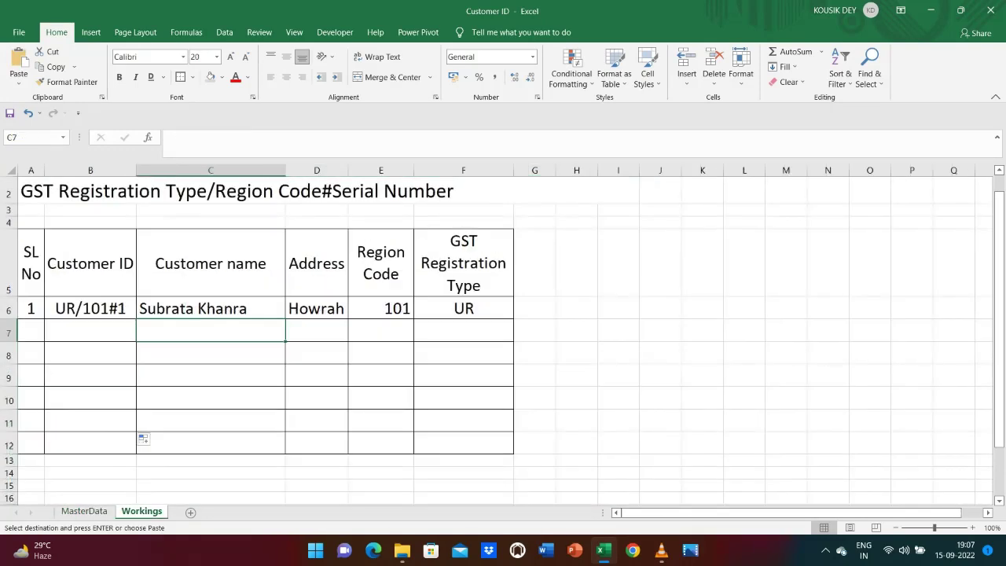
{"action": "key", "text": "ctrl+v"}
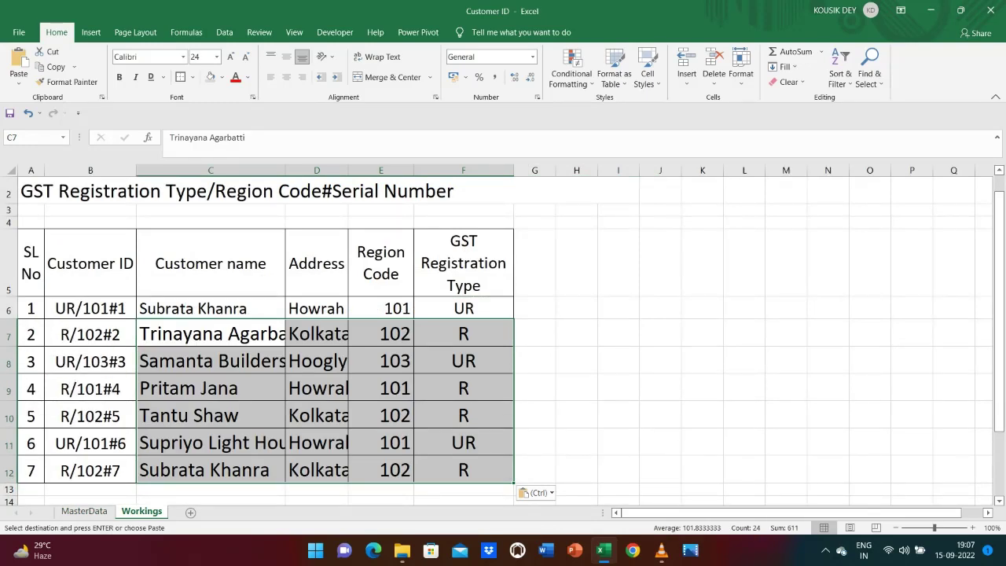
- Check the generated serial number and customer ID in A7:B7 and the Customer ID formula in B8
{"action": "key", "text": "Left"}
{"action": "key", "text": "shift+Left"}
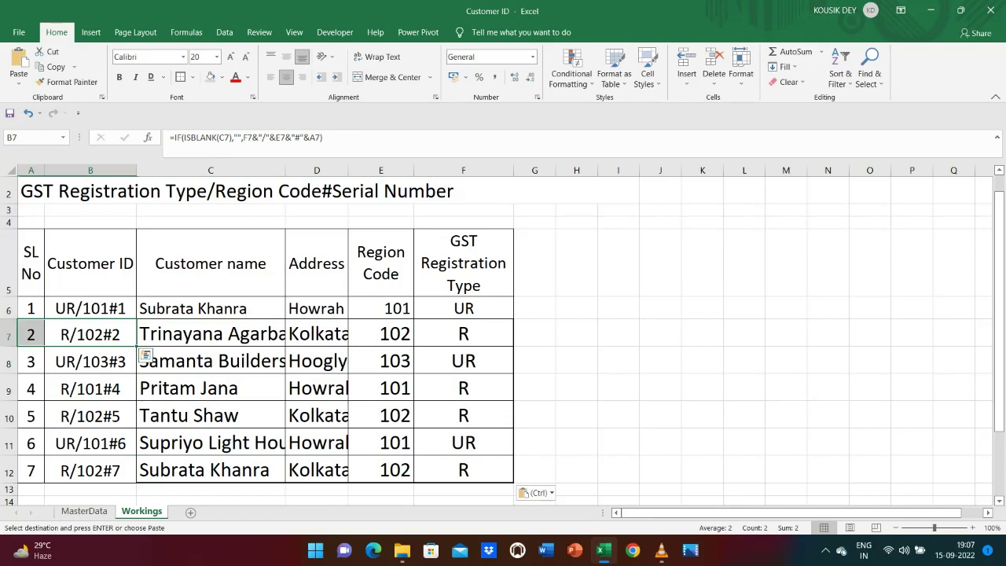
{"action": "left_click", "coordinate": [91, 361]}
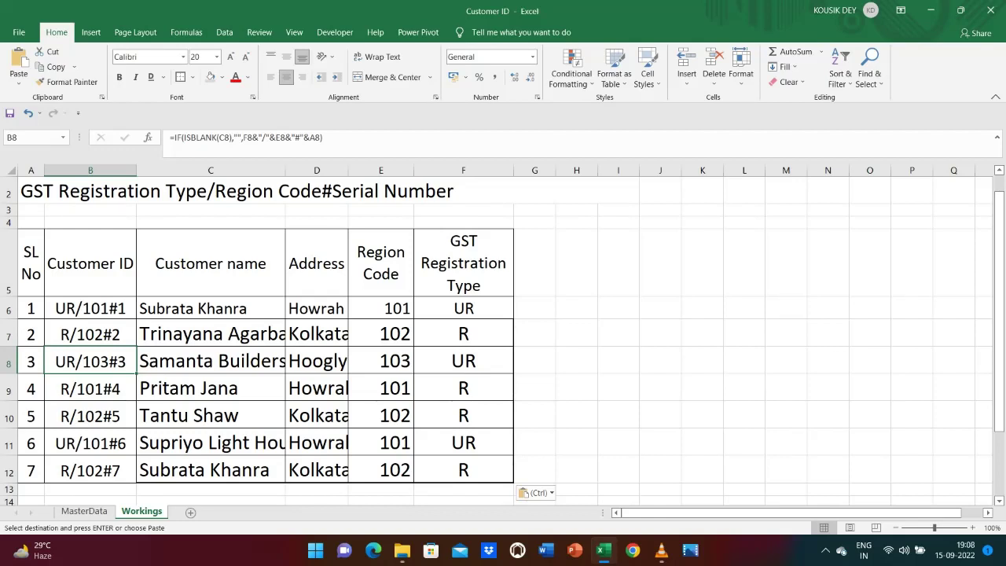
- Compare the customer names in C12 and C6, along with the address in D6
{"action": "left_click", "coordinate": [210, 470]}
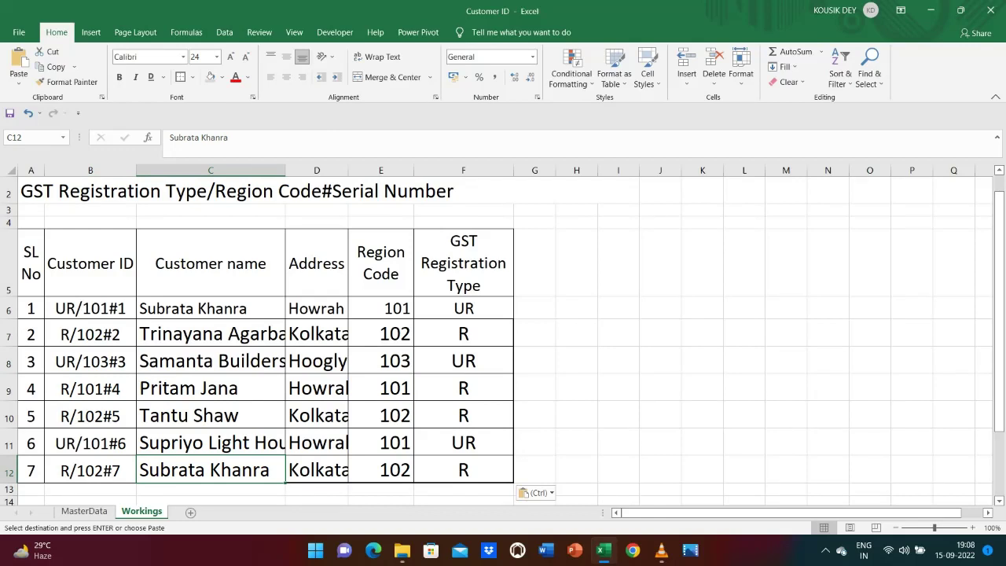
{"action": "key", "text": "Up"}
{"action": "key", "text": "Up"}
{"action": "key", "text": "Up"}
{"action": "key", "text": "Up"}
{"action": "key", "text": "Up"}
{"action": "key", "text": "Up"}
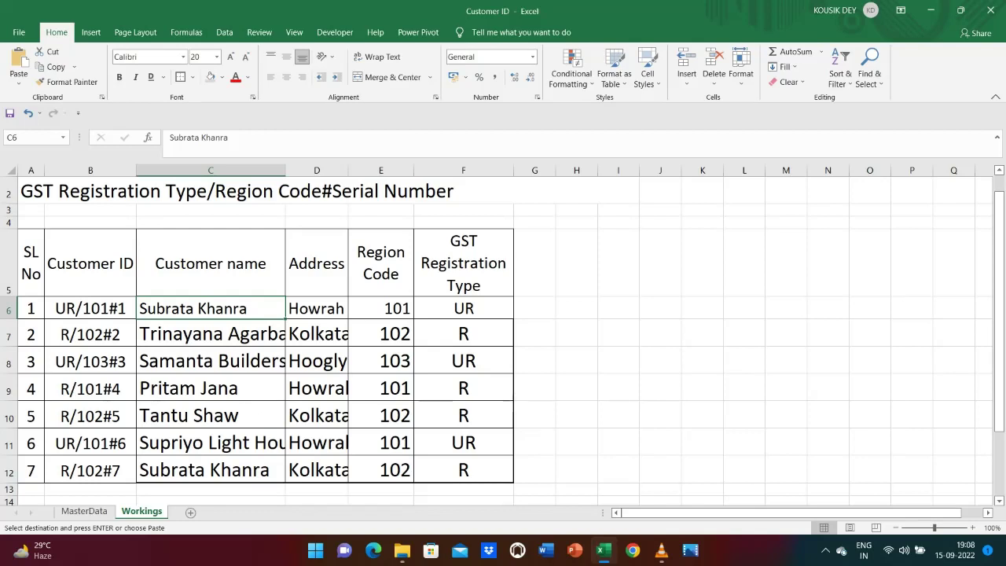
{"action": "left_click", "coordinate": [317, 308]}
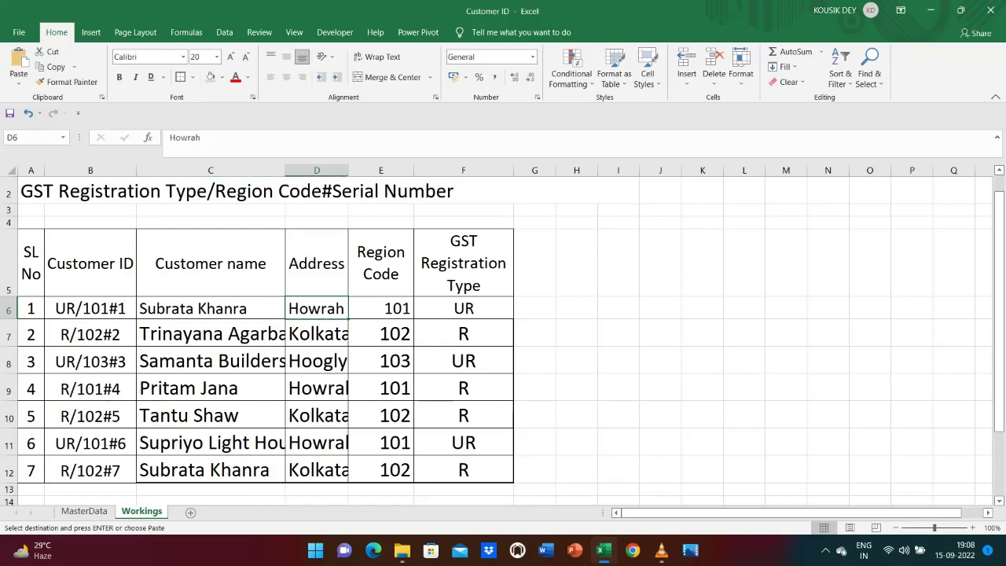
{"action": "left_click", "coordinate": [211, 470]}
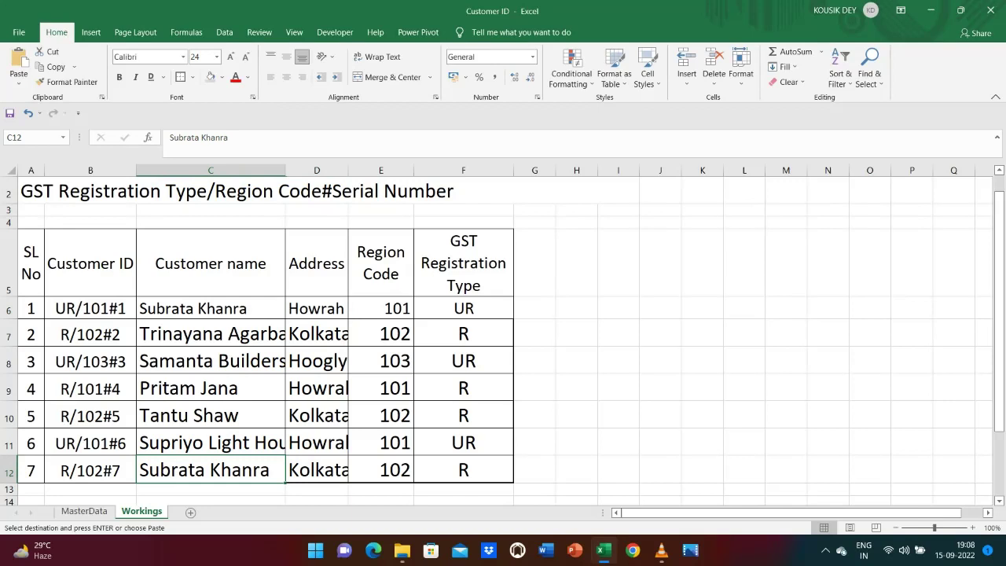
- Check the address in D12 and autofit the Address column to its contents
{"action": "left_click", "coordinate": [316, 469]}
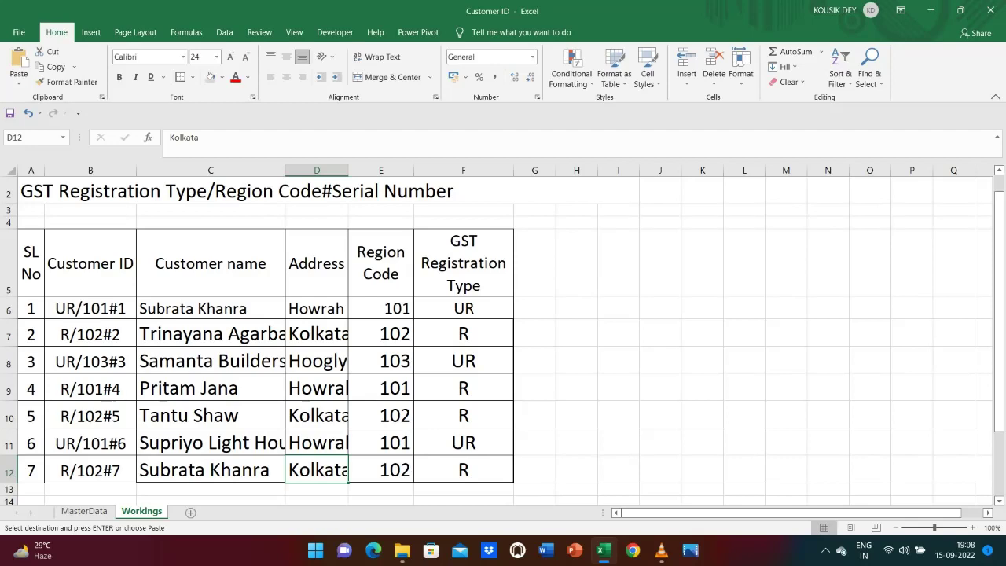
{"action": "double_click", "coordinate": [348, 170]}
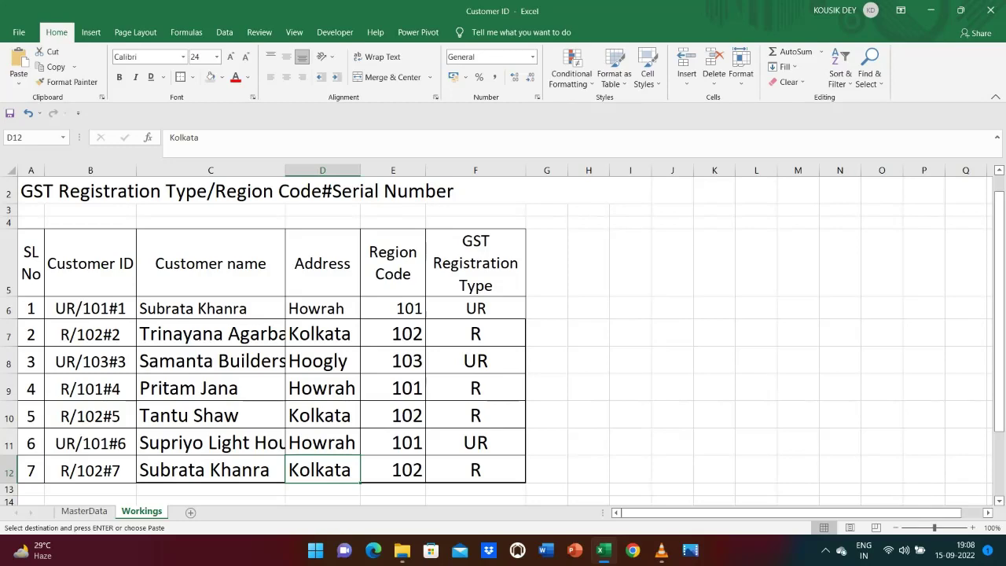
{"action": "left_click_drag", "start_coordinate": [999, 273], "coordinate": [998, 292]}
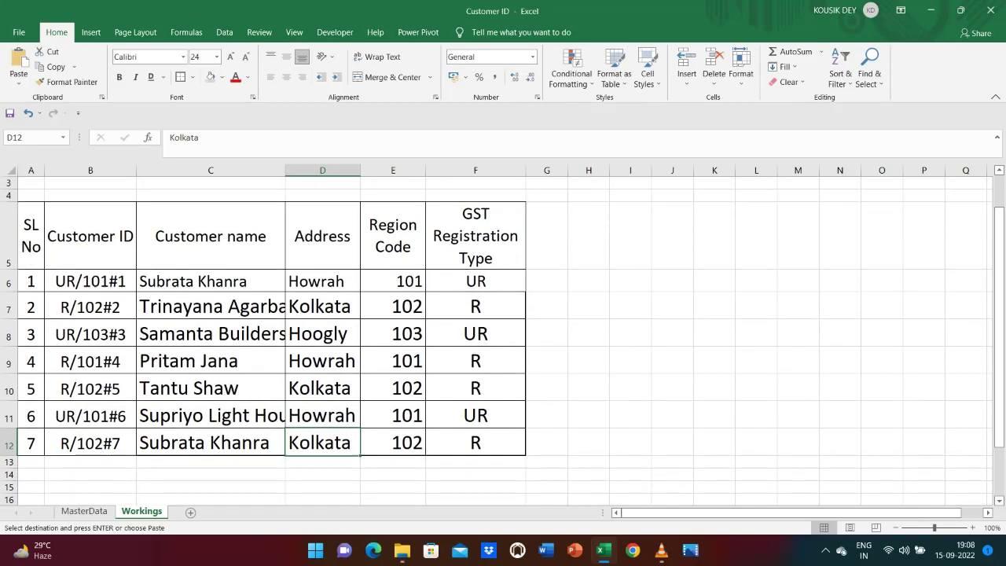